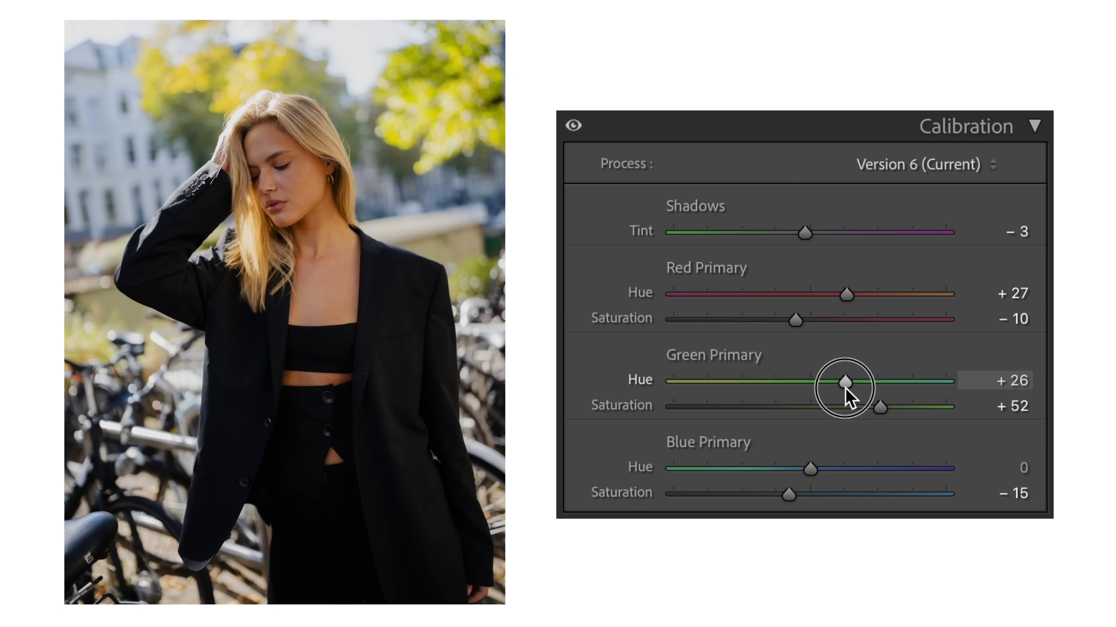
# Shift the Green Primary hue further toward teal in the Calibration settings
pyautogui.moveTo(845, 388); pyautogui.dragTo(898, 388)
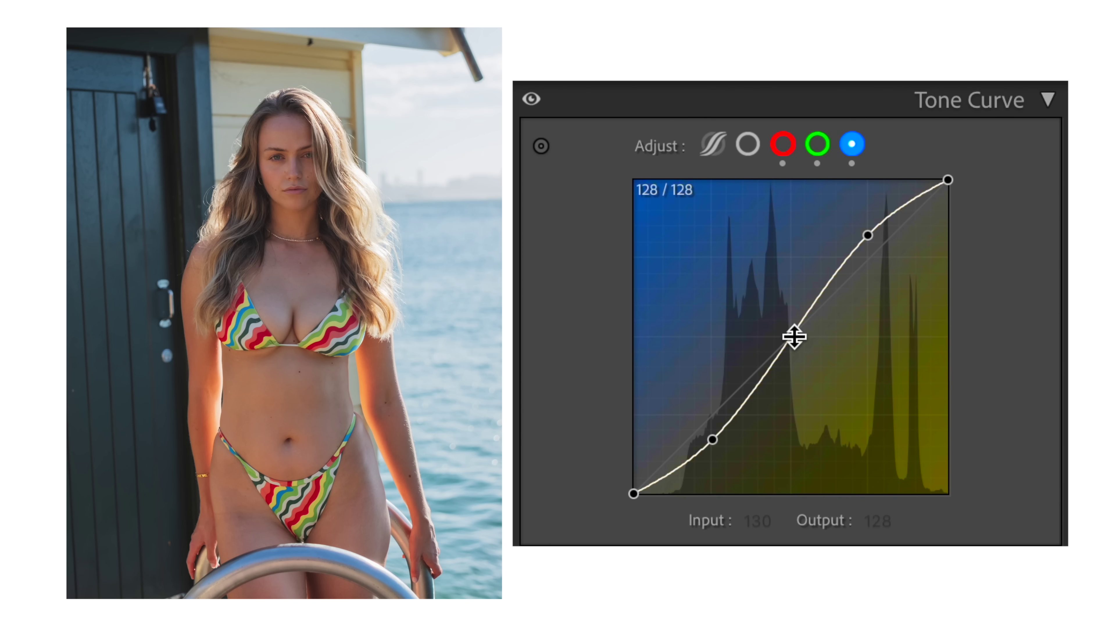
# Lower the midpoint of the blue channel tone curve and slightly raise the midpoint of the red channel curve
pyautogui.moveTo(794, 337); pyautogui.dragTo(800, 365)
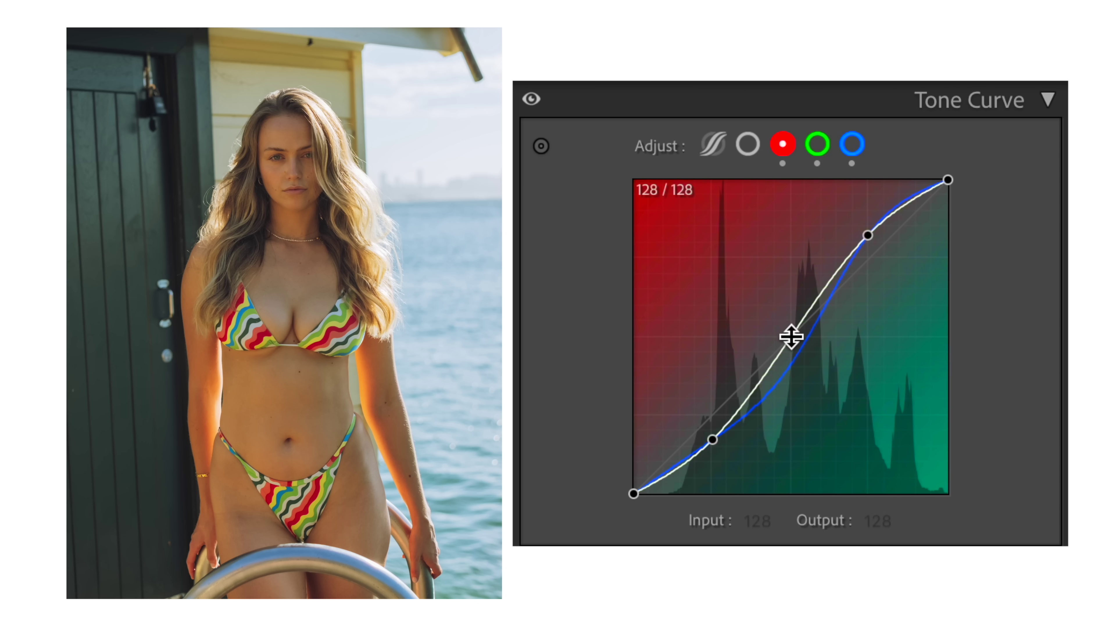
pyautogui.moveTo(791, 336); pyautogui.dragTo(793, 332)
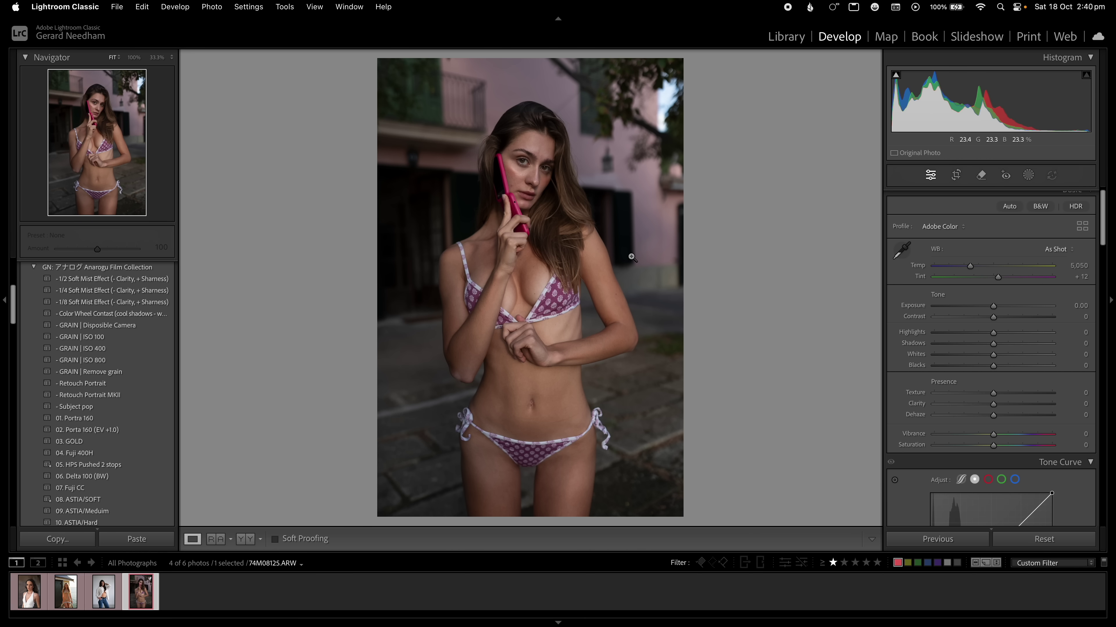
# Look through the sample photos and select the portrait of the woman in the white halter top
pyautogui.click(102, 593)
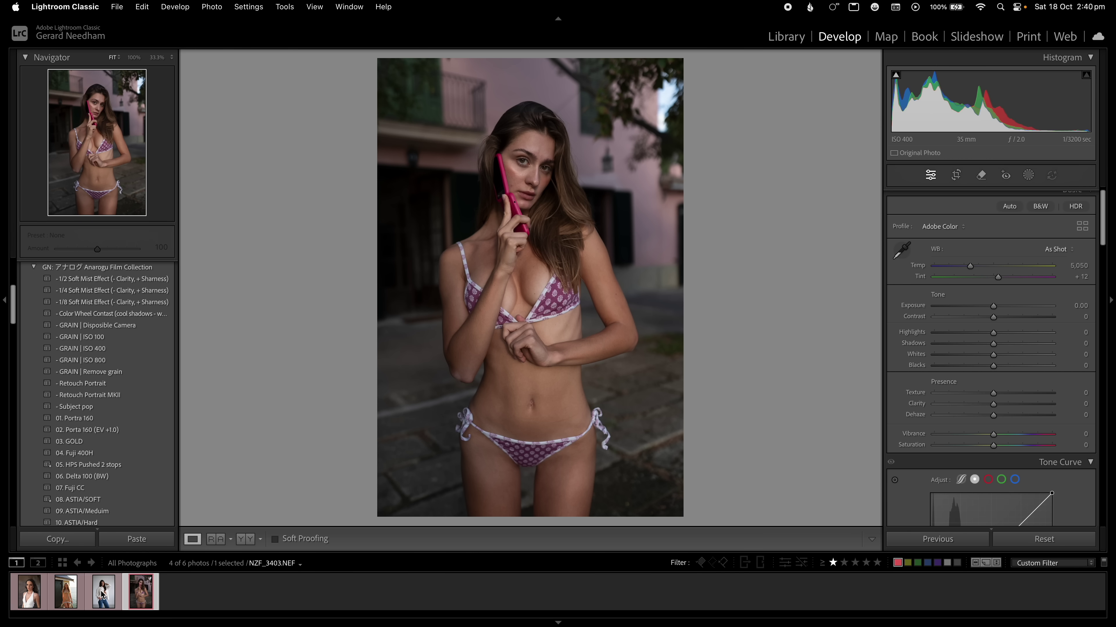
pyautogui.click(68, 597)
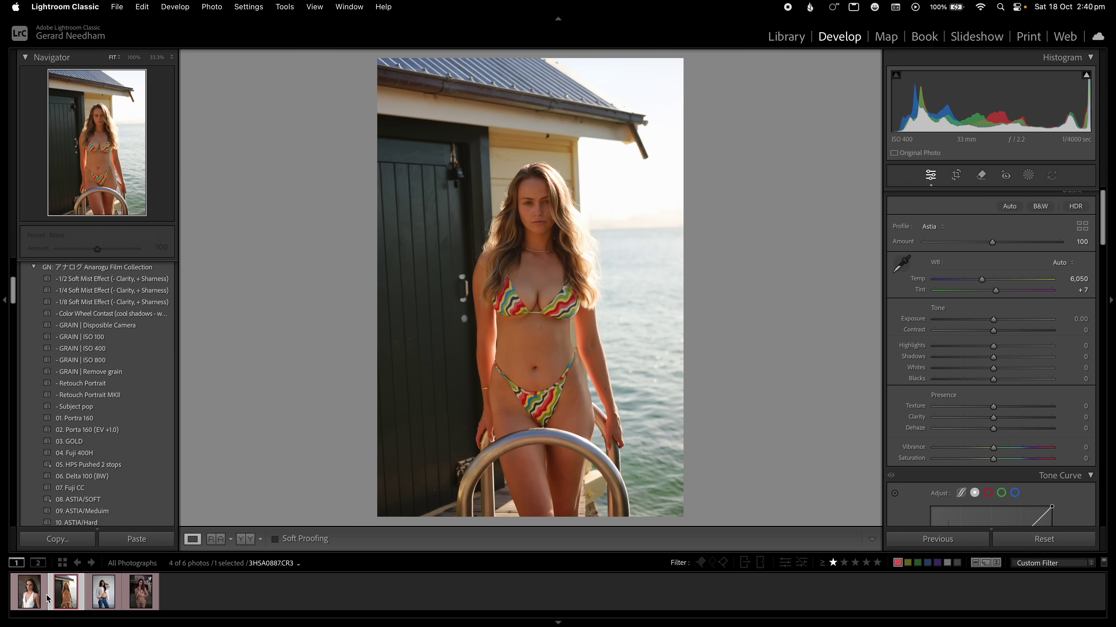
pyautogui.click(38, 600)
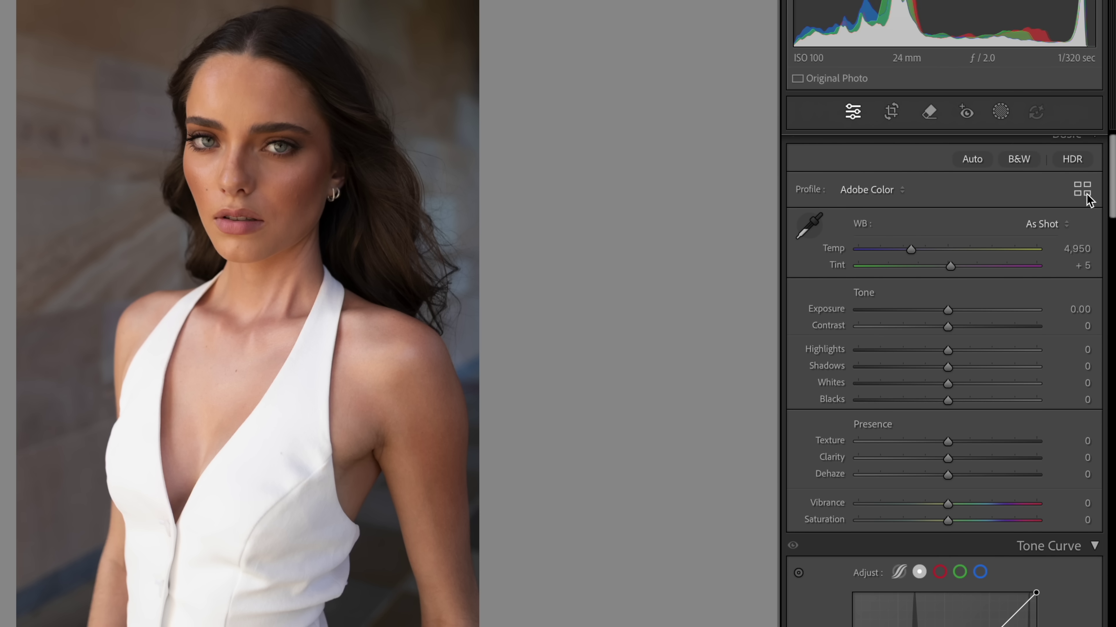
# Browse the Adobe Raw profiles, including Adobe Color and Adobe Portrait, and expand the Camera Matching group
pyautogui.click(1086, 195)
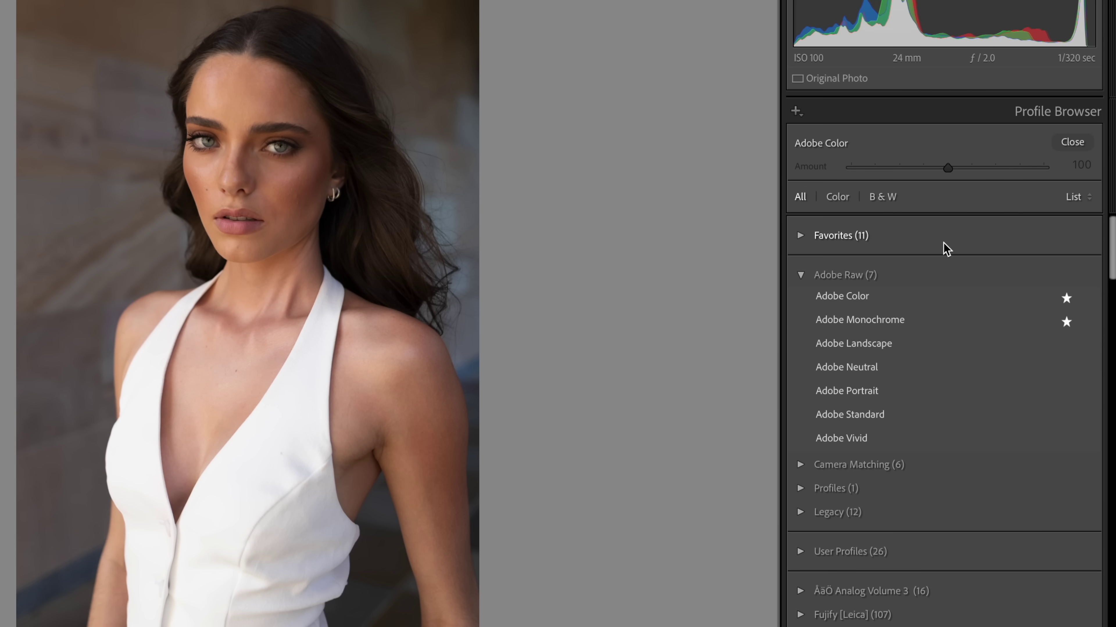
pyautogui.click(863, 299)
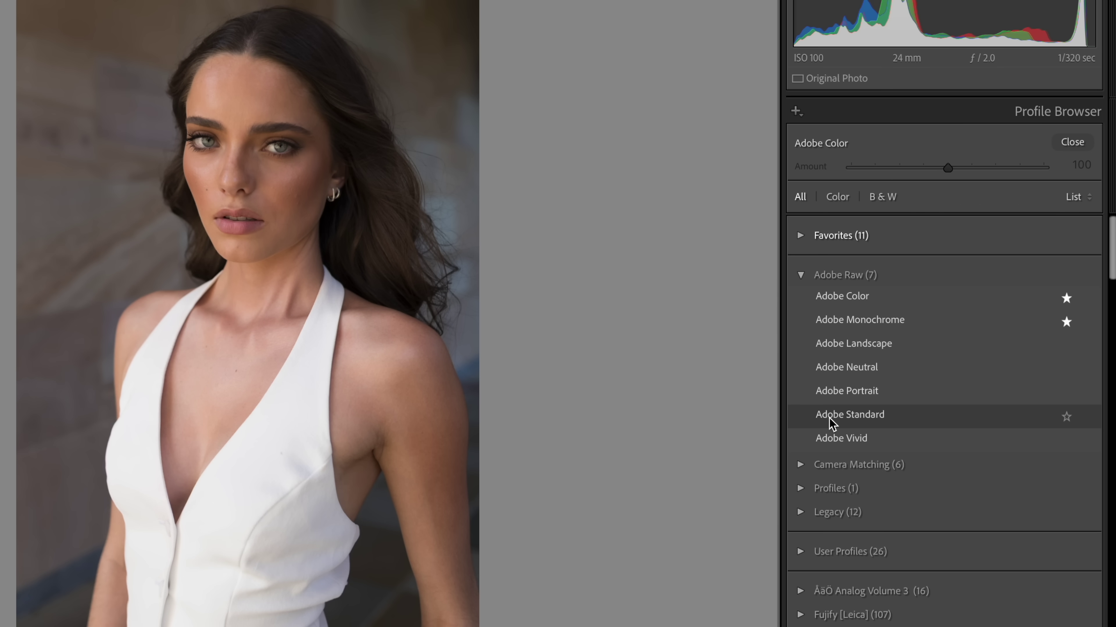
pyautogui.click(835, 395)
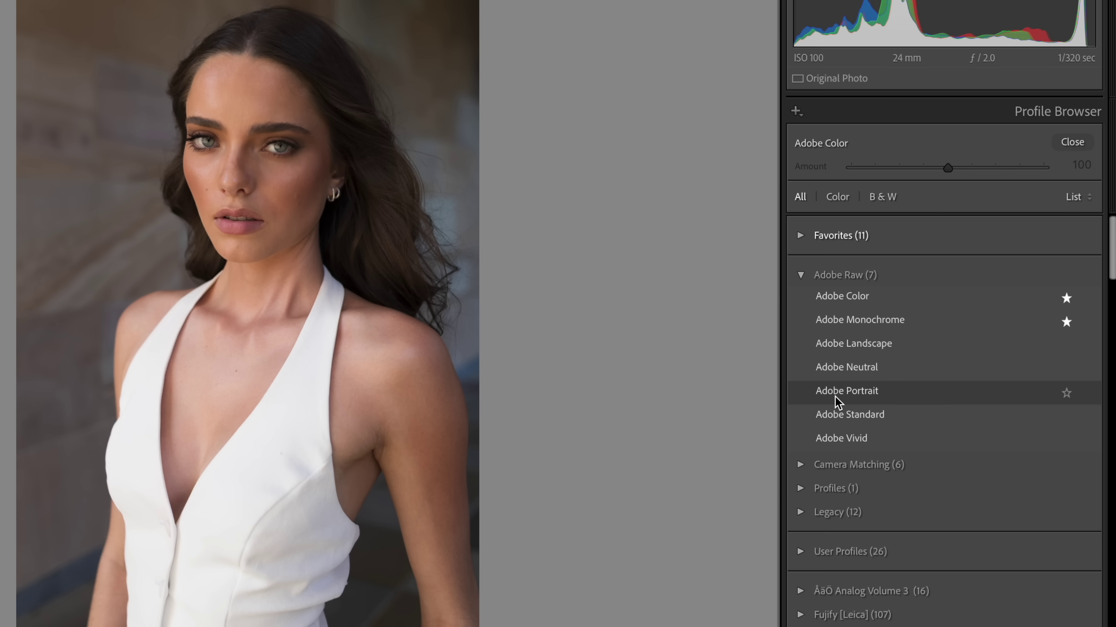
pyautogui.click(848, 395)
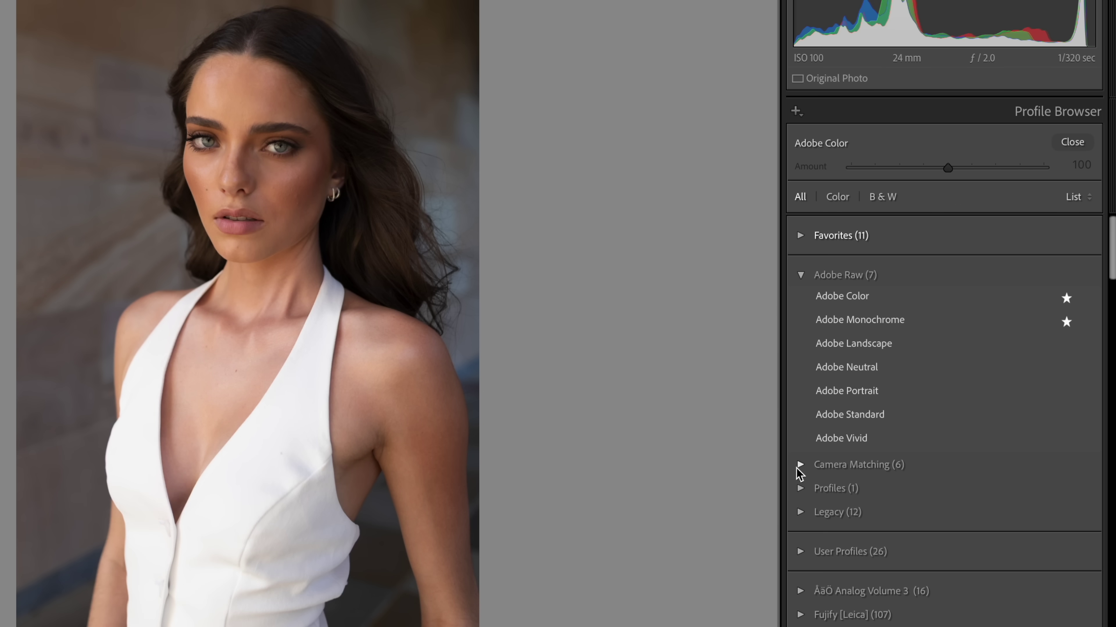
pyautogui.click(799, 466)
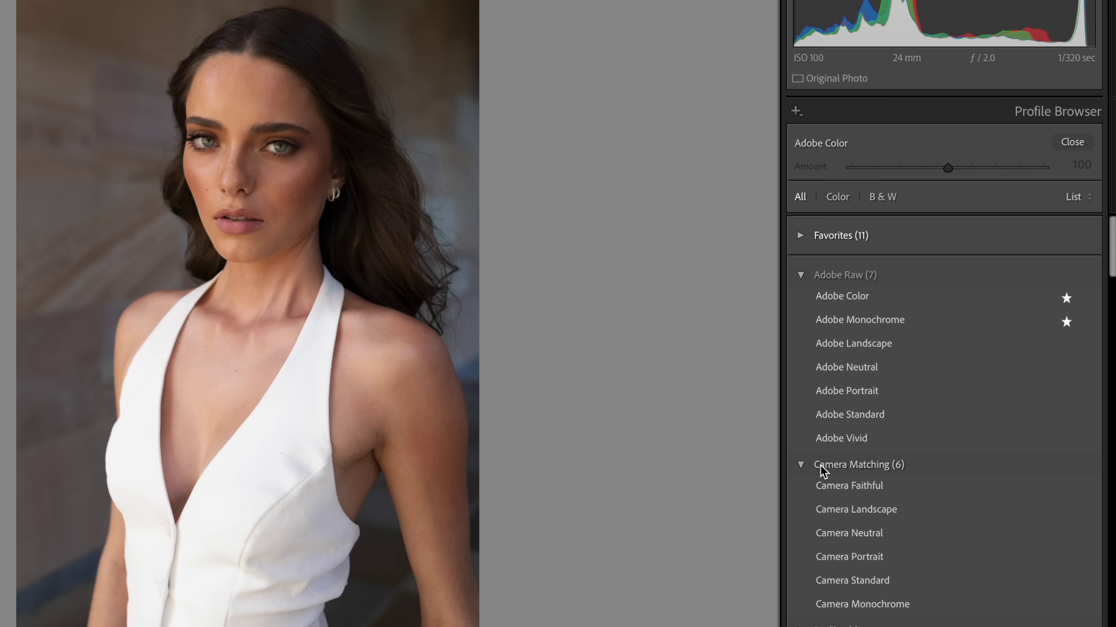
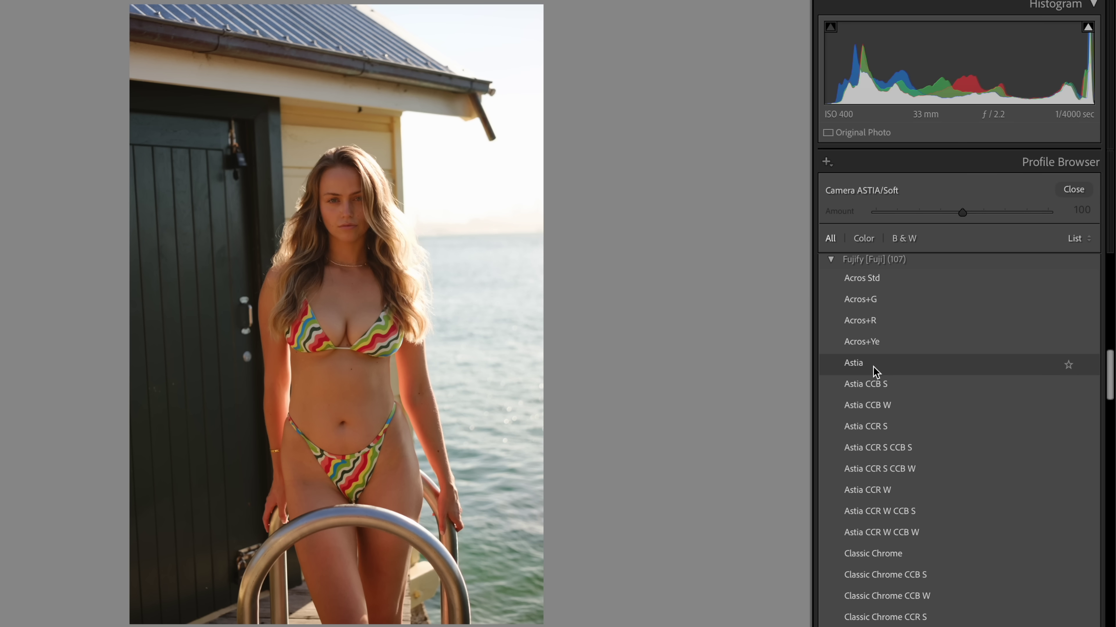
# Apply the Pro Neg Std profile from the Fujify [Sony] group to the photo of the woman with the pink phone
pyautogui.press('Right')
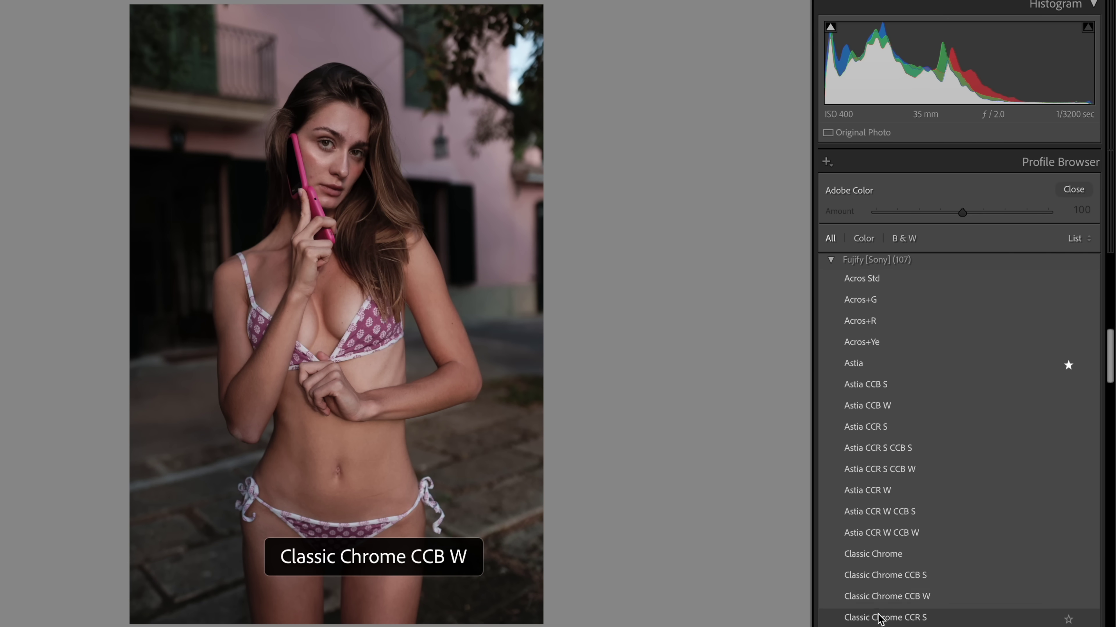
pyautogui.scroll(-10, 911, 523)
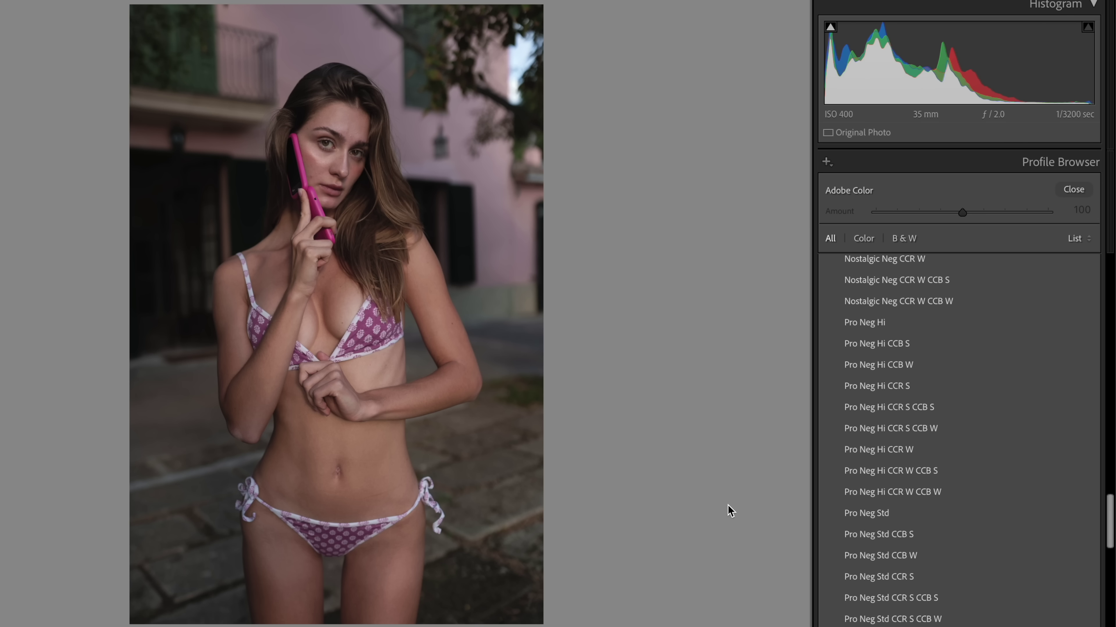
pyautogui.click(843, 515)
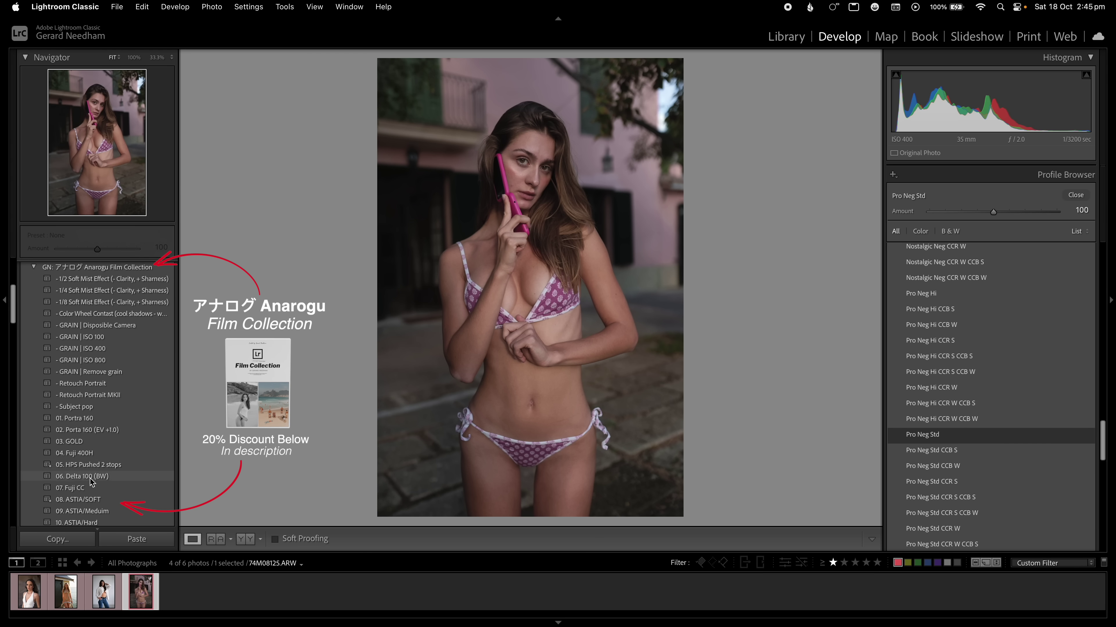
# Apply the 08. ASTIA/SOFT preset to the photo, then the Pro Neg Std profile at amount 100
pyautogui.click(83, 500)
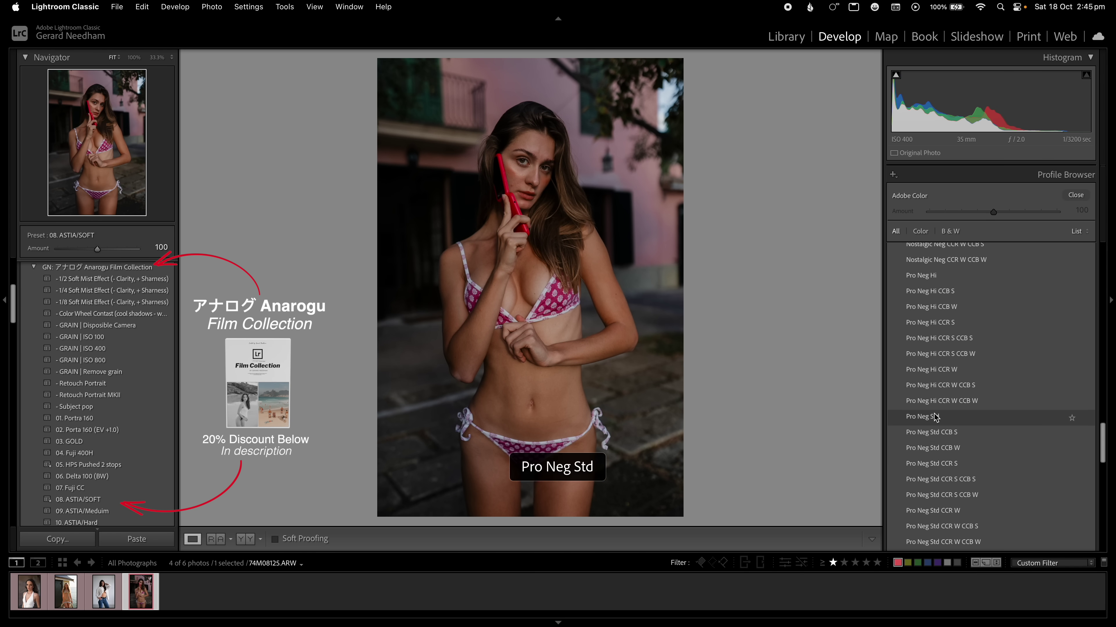
pyautogui.click(941, 417)
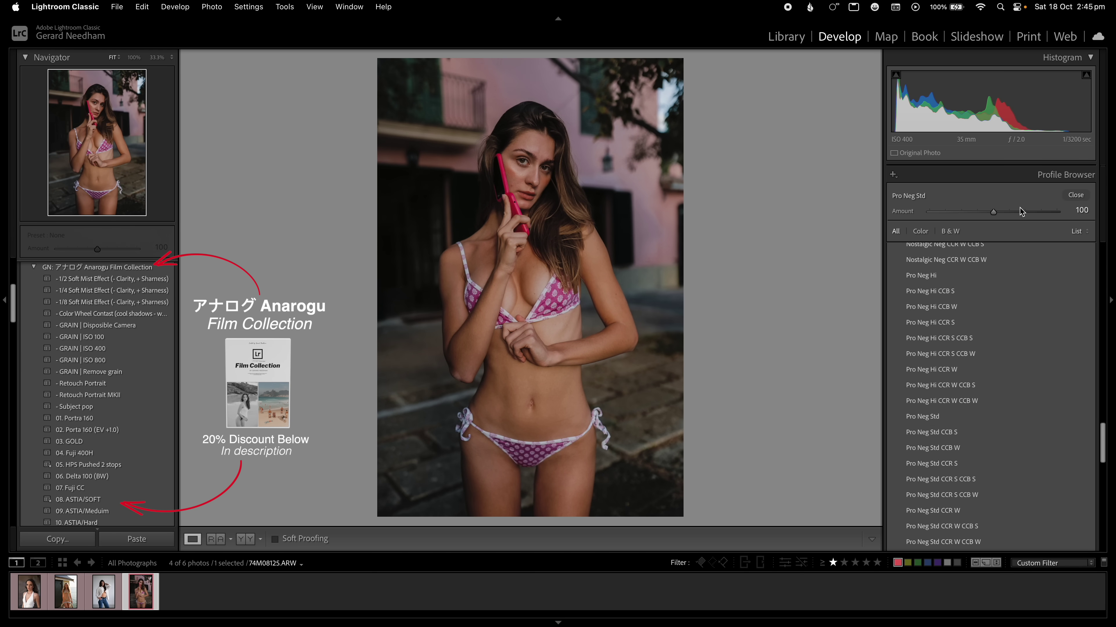
pyautogui.moveTo(992, 215); pyautogui.dragTo(994, 216)
pyautogui.click(1076, 195)
# Set the white balance temperature to 4,813 and the exposure to +0.15, and review the remaining develop settings
pyautogui.moveTo(968, 279); pyautogui.dragTo(967, 280)
pyautogui.moveTo(993, 320); pyautogui.dragTo(994, 320)
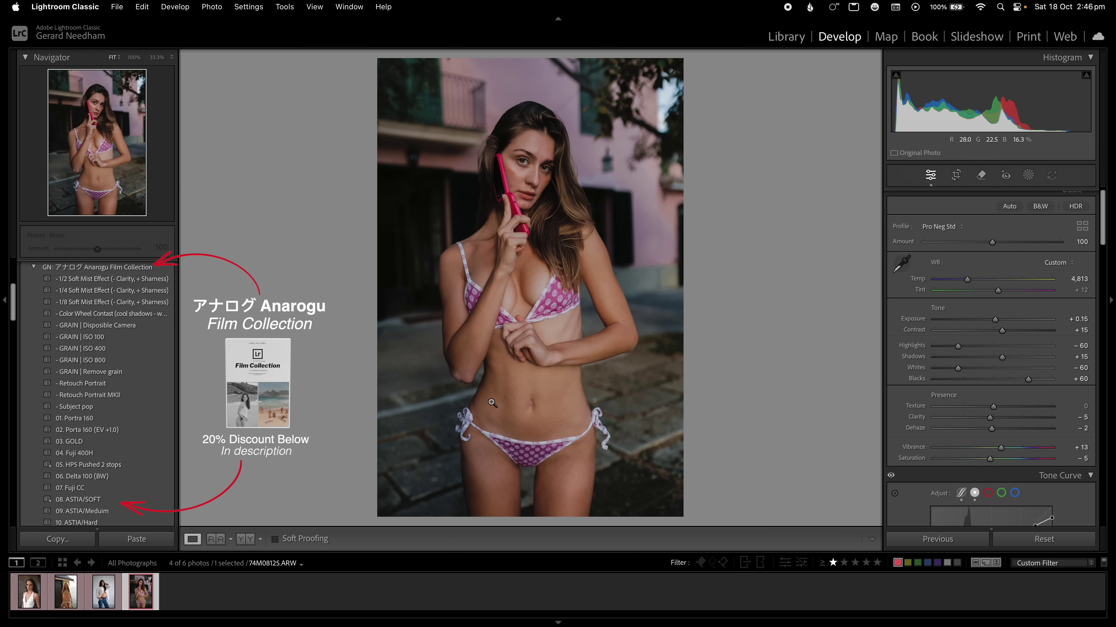
pyautogui.scroll(-15, 936, 373)
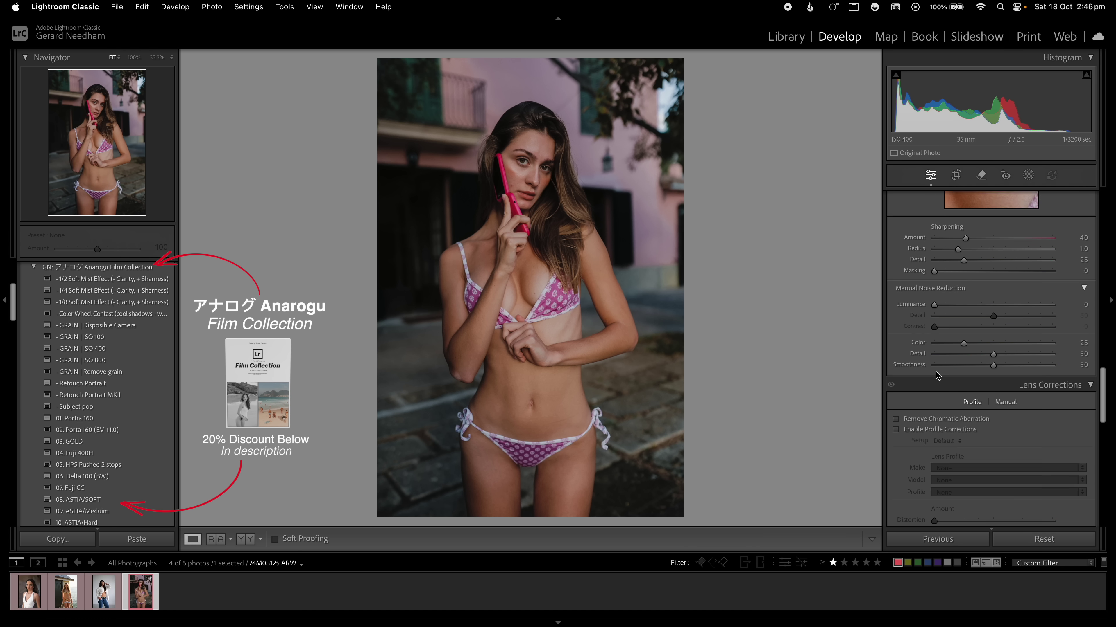
pyautogui.scroll(-5, 936, 373)
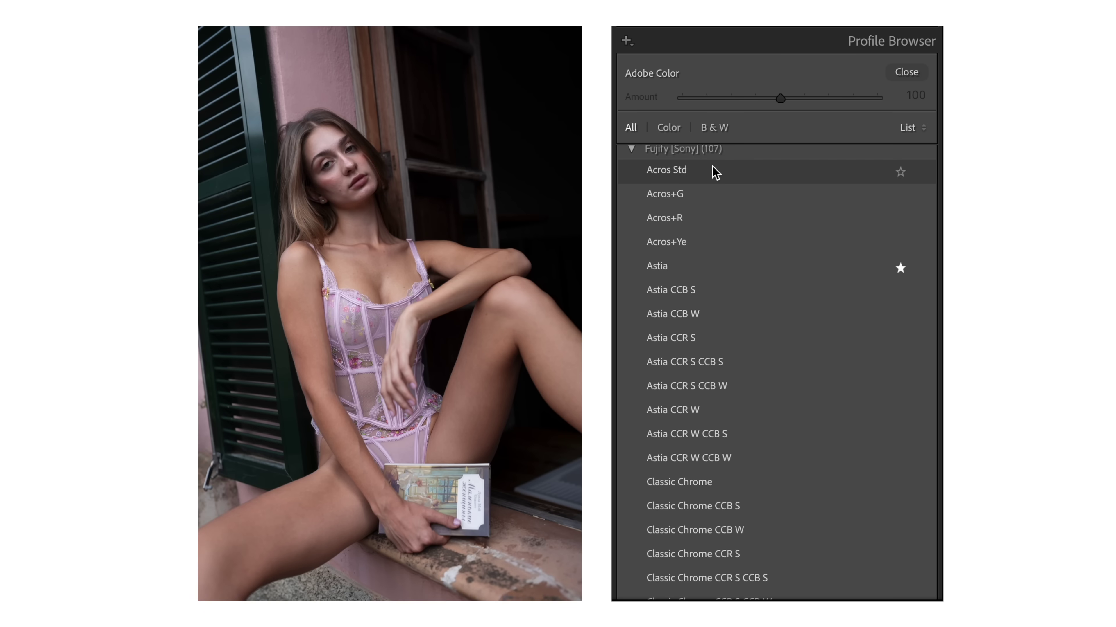
# Preview the Fujify [Sony] profiles from Acros Std through the Classic Chrome variants on the photo
pyautogui.scroll(-8, 712, 169)
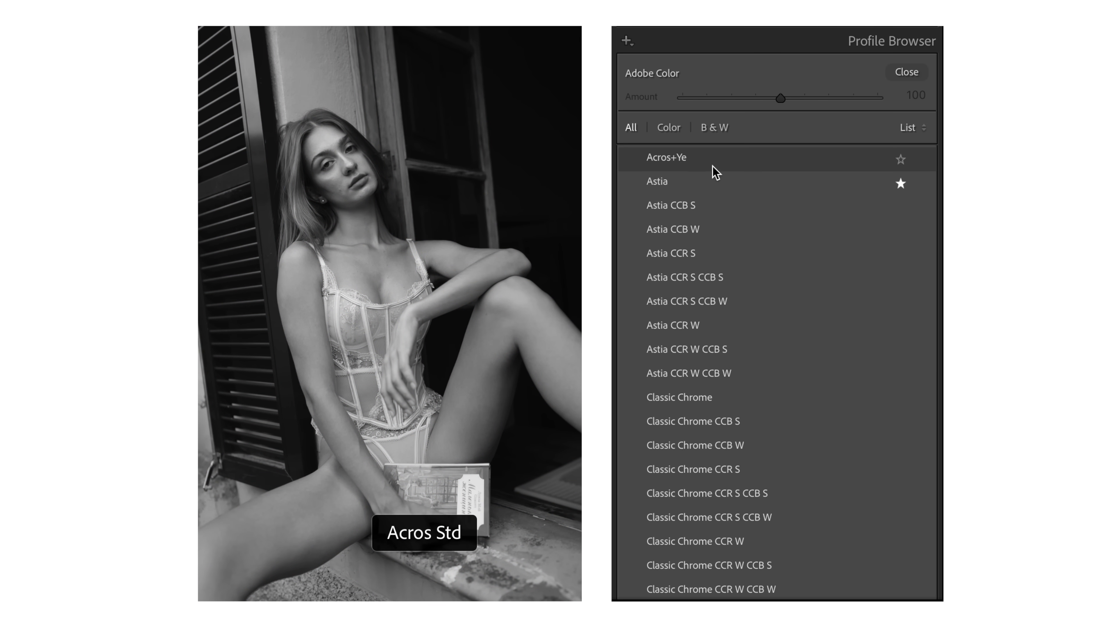
pyautogui.scroll(-9, 712, 167)
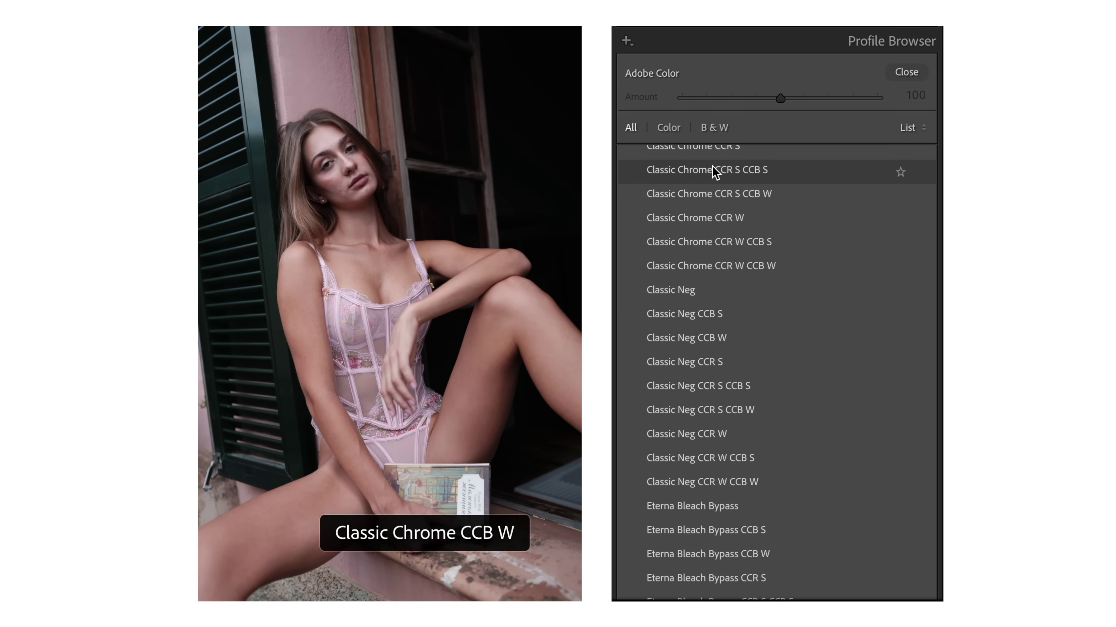
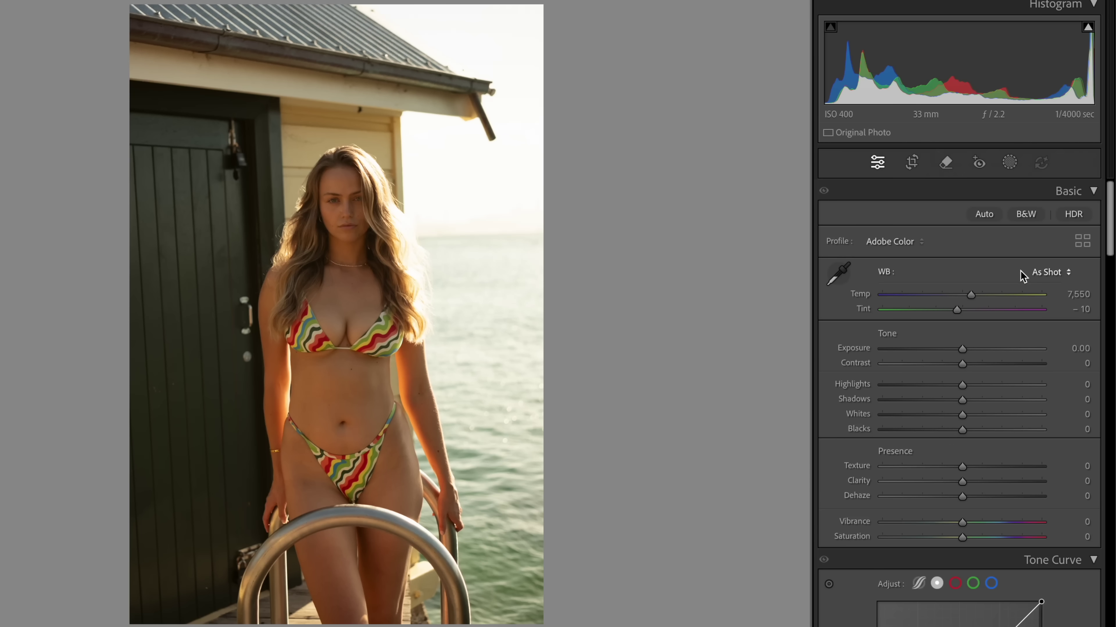
# Set the seaside photo's white balance to Auto and slightly raise its tint and exposure
pyautogui.click(1051, 276)
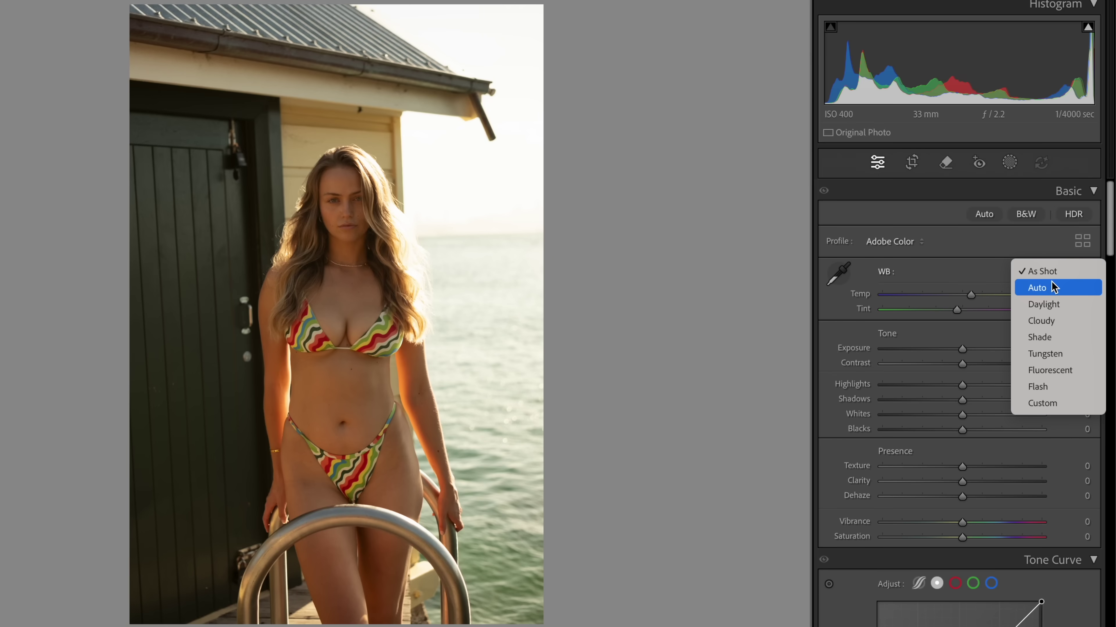
pyautogui.click(1053, 288)
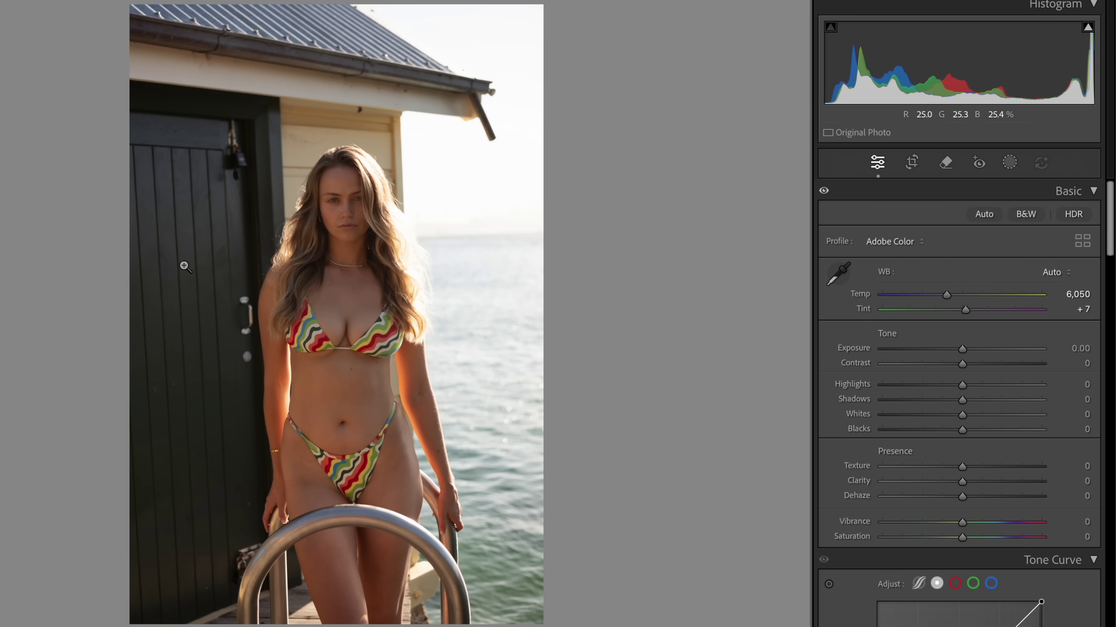
pyautogui.moveTo(965, 311); pyautogui.dragTo(967, 312)
pyautogui.moveTo(962, 349); pyautogui.dragTo(965, 350)
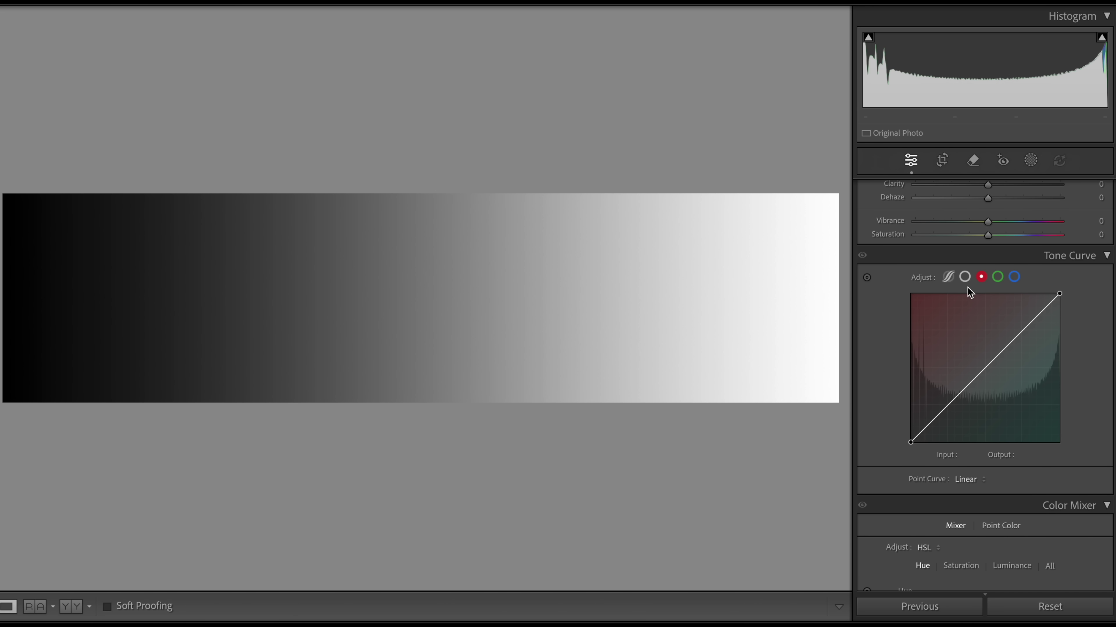
# Pull the blue channel curve's midtones down on the gradient image, to input 141 and output 104
pyautogui.click(998, 278)
pyautogui.click(1013, 278)
pyautogui.moveTo(992, 367)
pyautogui.mouseDown()
pyautogui.moveTo(978, 356)
pyautogui.moveTo(993, 383)
pyautogui.mouseUp()
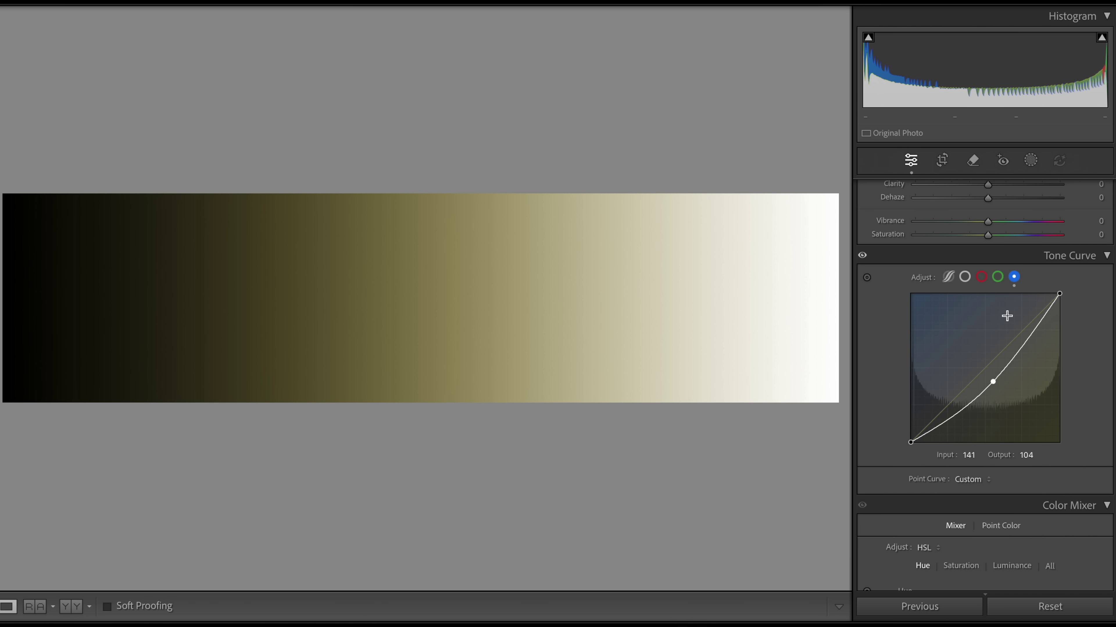
# Try lowering the red channel curve's midtones on the gradient and remove the added curve point
pyautogui.click(998, 277)
pyautogui.click(984, 279)
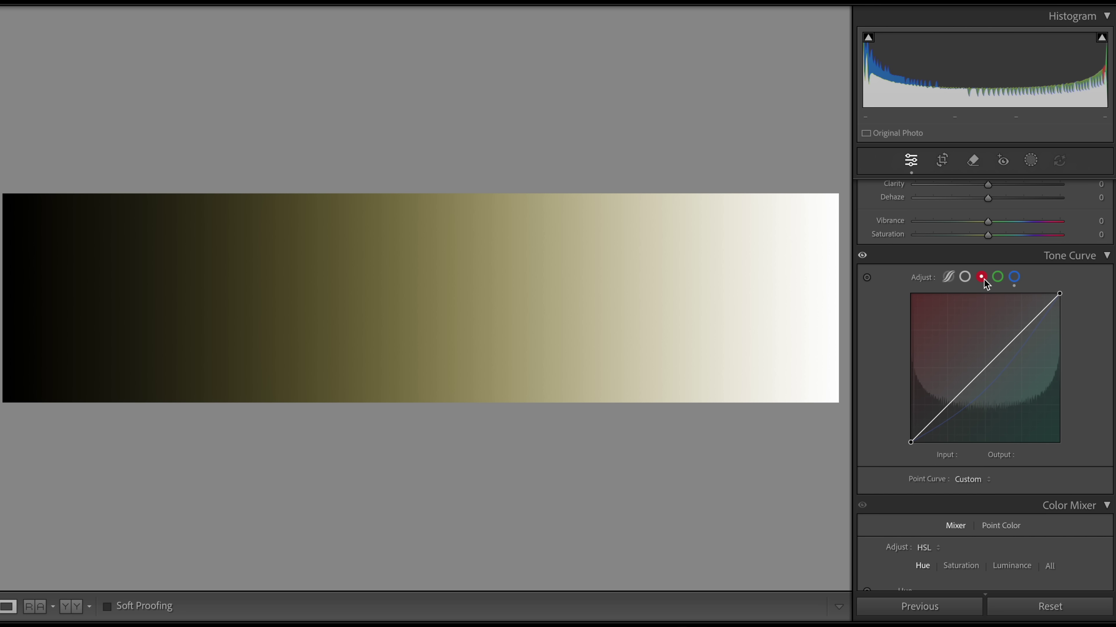
pyautogui.doubleClick(959, 393)
pyautogui.moveTo(988, 369)
pyautogui.mouseDown()
pyautogui.moveTo(971, 344)
pyautogui.moveTo(993, 376)
pyautogui.mouseUp()
pyautogui.doubleClick(994, 376)
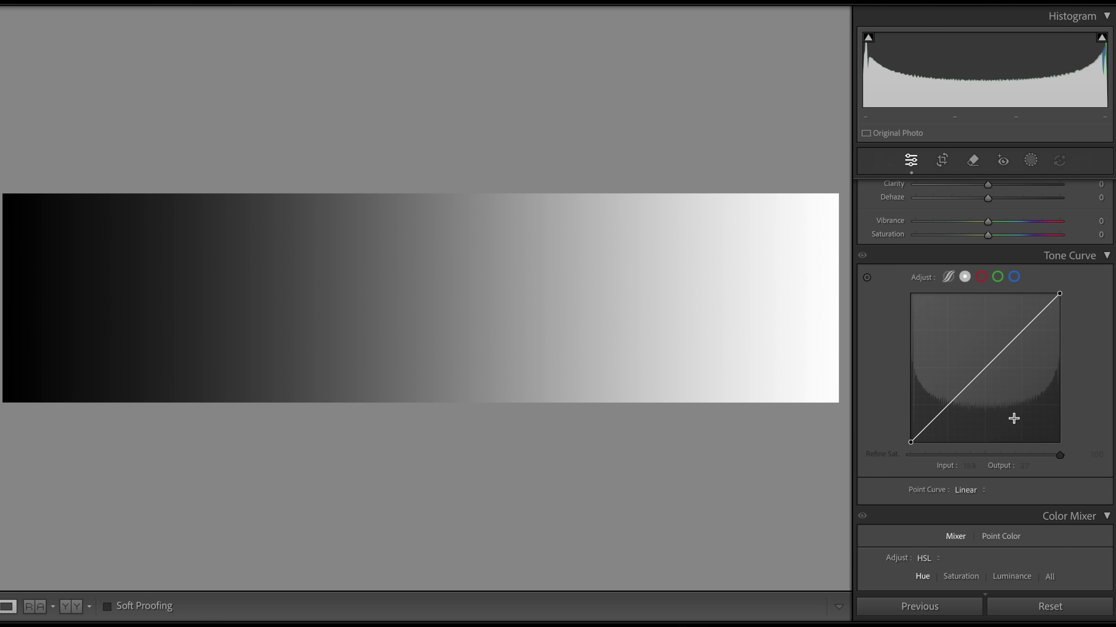
# Shape the red channel curve into an S with points at input 67, output 48 and input 190, output 209
pyautogui.click(984, 283)
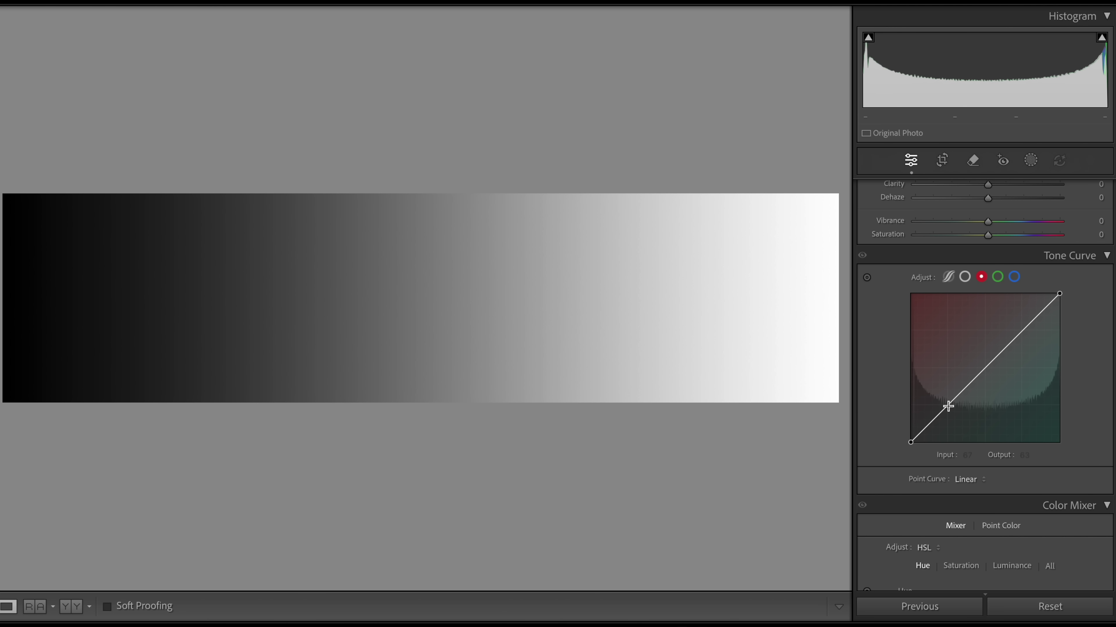
pyautogui.moveTo(947, 404); pyautogui.dragTo(949, 414)
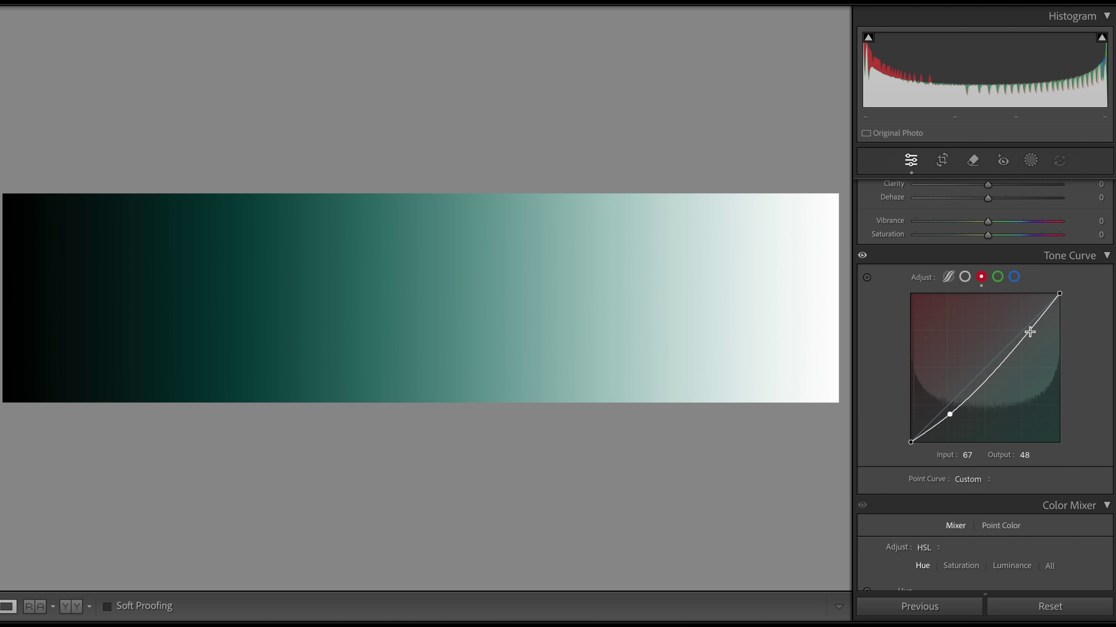
pyautogui.moveTo(1030, 333); pyautogui.dragTo(1022, 319)
# Copy the red channel's curve settings and paste them into the green and blue channels
pyautogui.rightClick(976, 318)
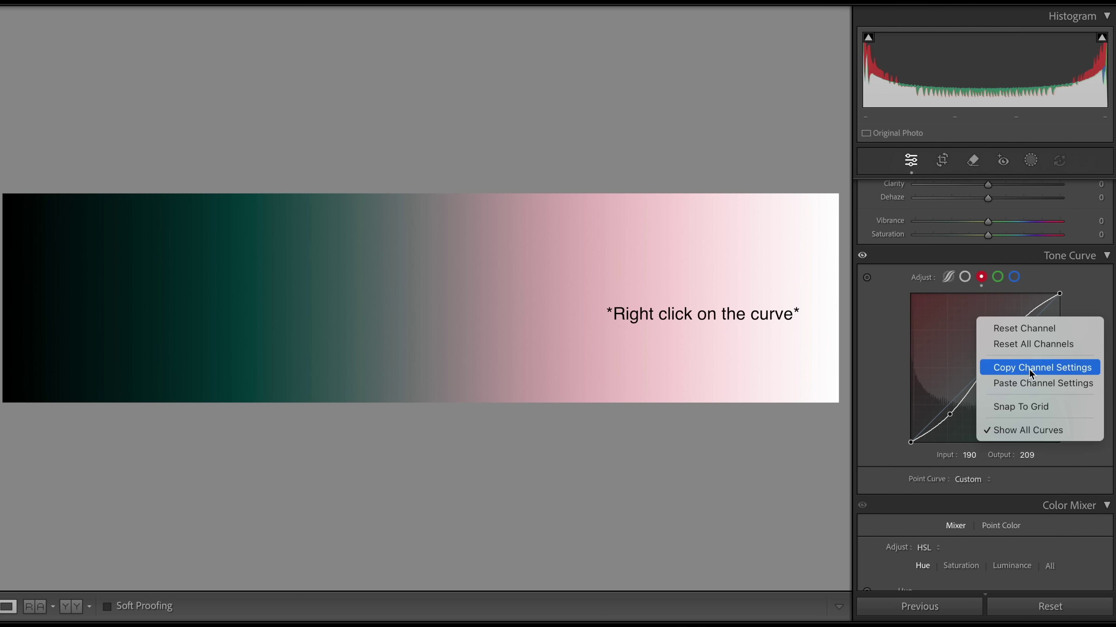
pyautogui.click(1030, 373)
pyautogui.click(997, 276)
pyautogui.rightClick(979, 313)
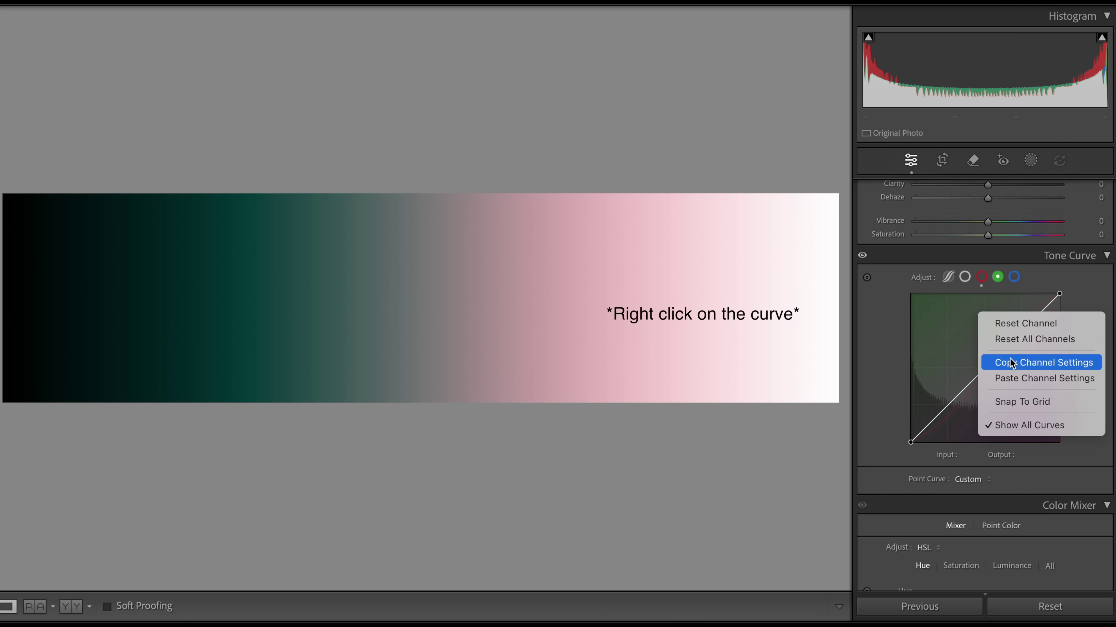
pyautogui.click(1011, 373)
pyautogui.click(1014, 276)
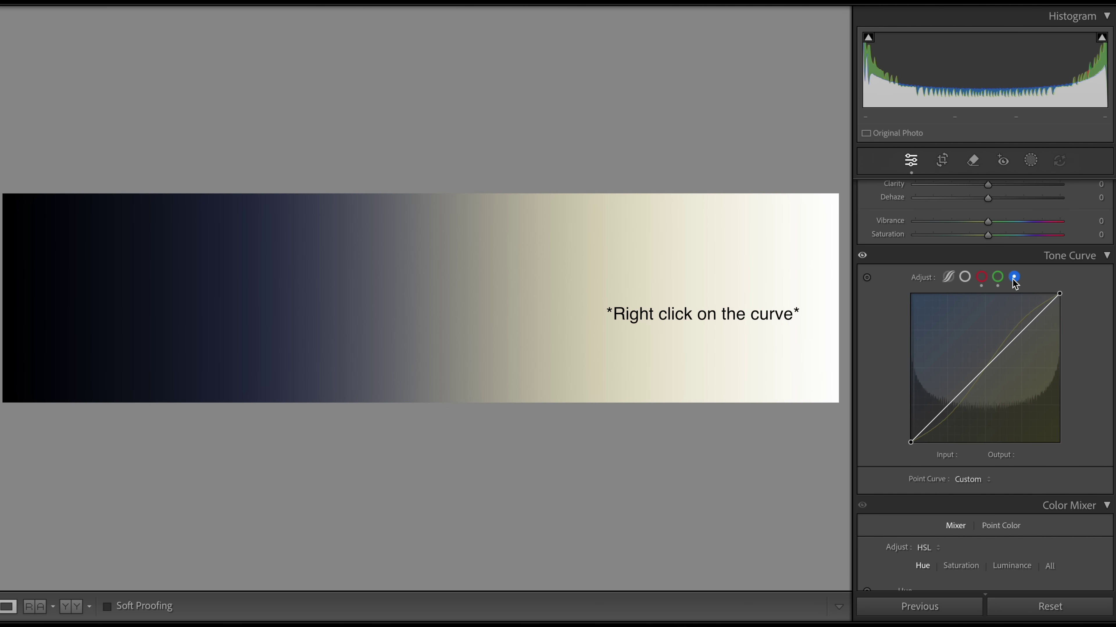
pyautogui.rightClick(975, 320)
pyautogui.click(1017, 383)
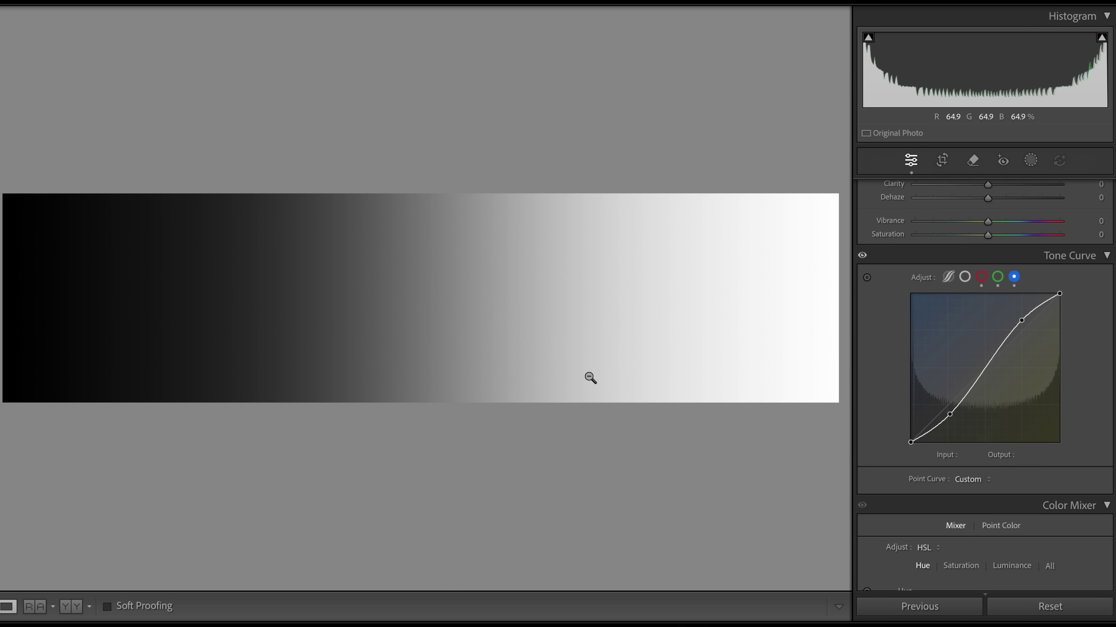
# Compare the gradient with the tone curve off and on, and try pasting the copied channel curve into the combined RGB curve
pyautogui.click(965, 281)
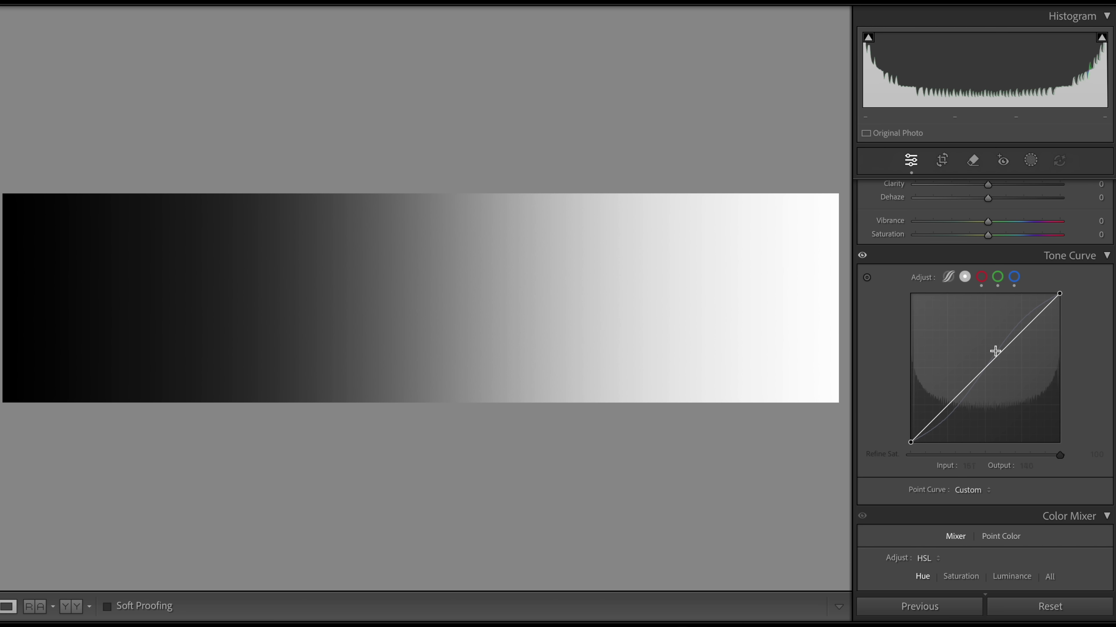
pyautogui.click(863, 256)
pyautogui.click(862, 257)
pyautogui.rightClick(969, 333)
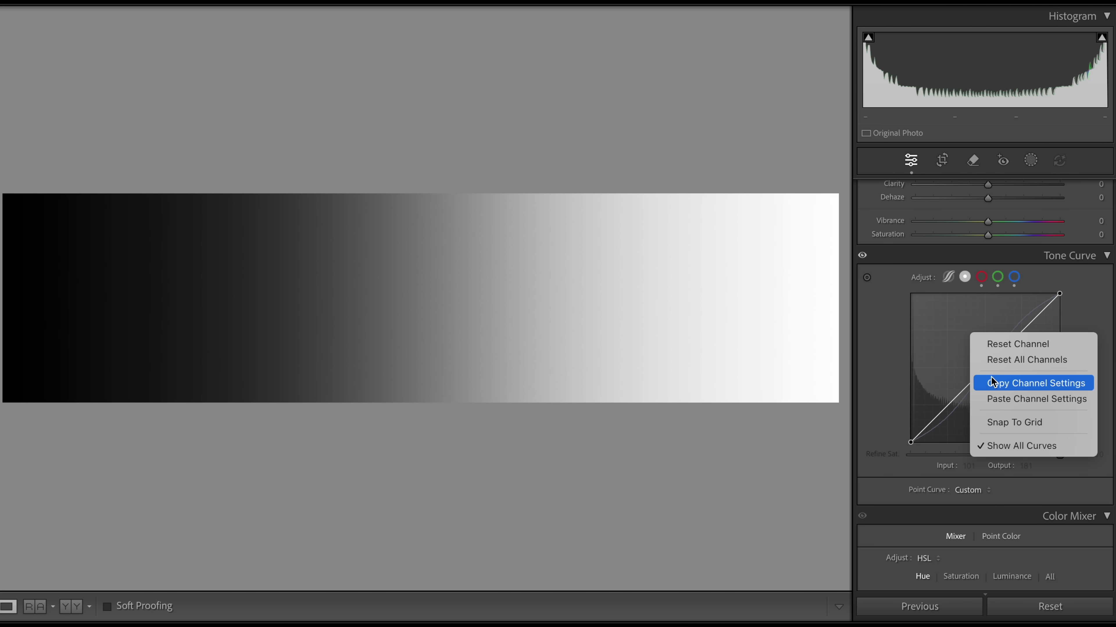
pyautogui.click(994, 399)
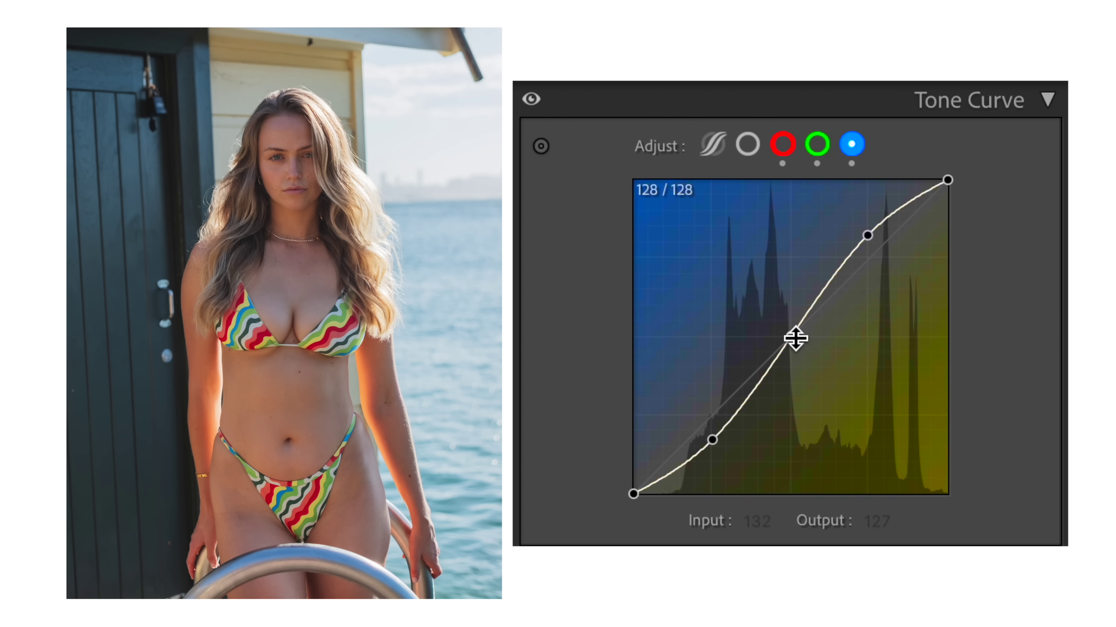
# Pull the blue channel curve's midpoint at input 128 slightly down on the portrait and the gradient
pyautogui.moveTo(794, 336); pyautogui.dragTo(800, 364)
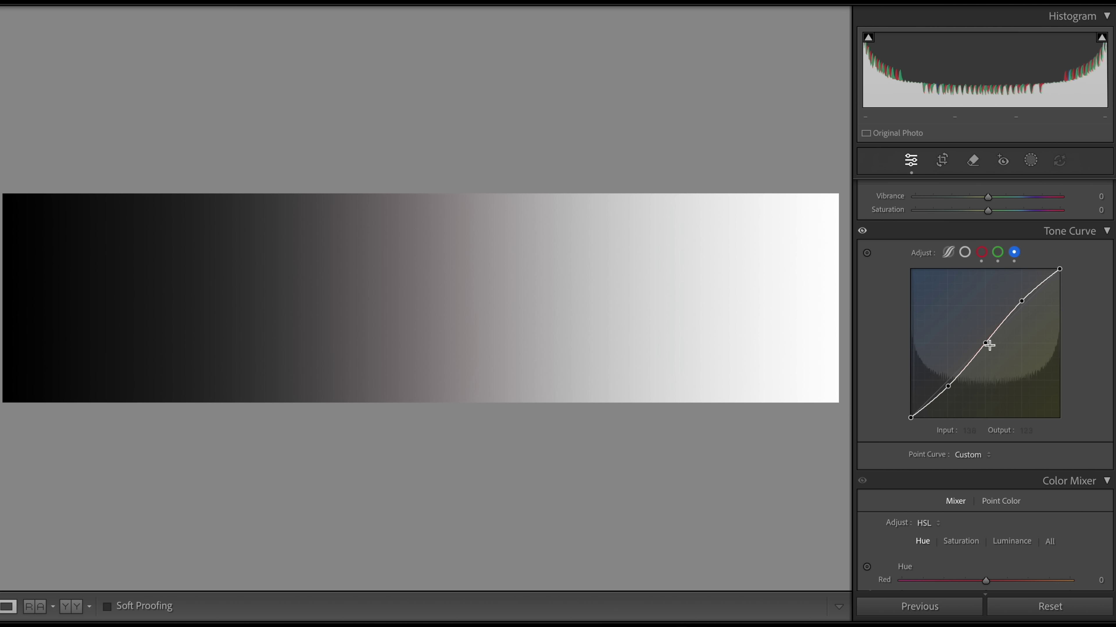
pyautogui.moveTo(985, 343); pyautogui.dragTo(990, 347)
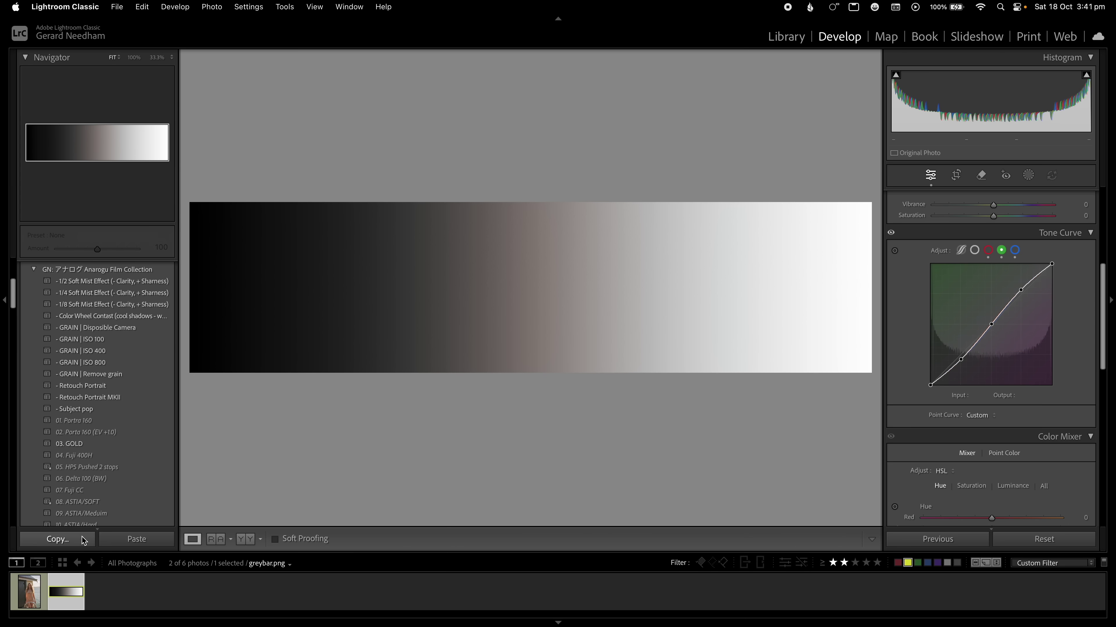
# Copy the gradient's Point Curve settings, paste them onto the beach portrait, and compare it without the tone curve
pyautogui.click(58, 540)
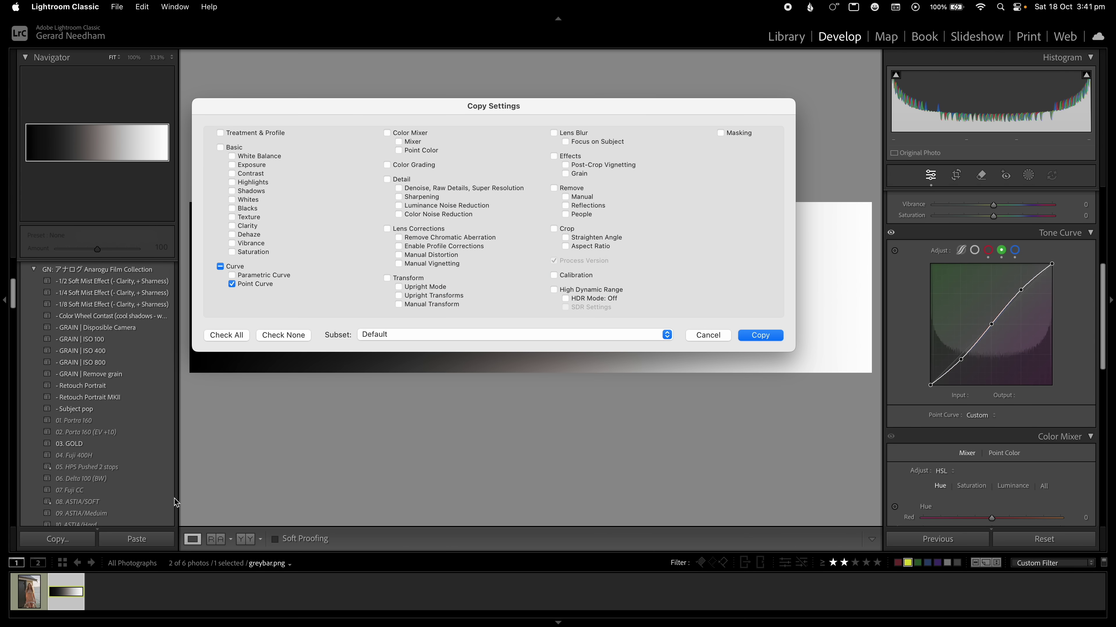
pyautogui.click(760, 335)
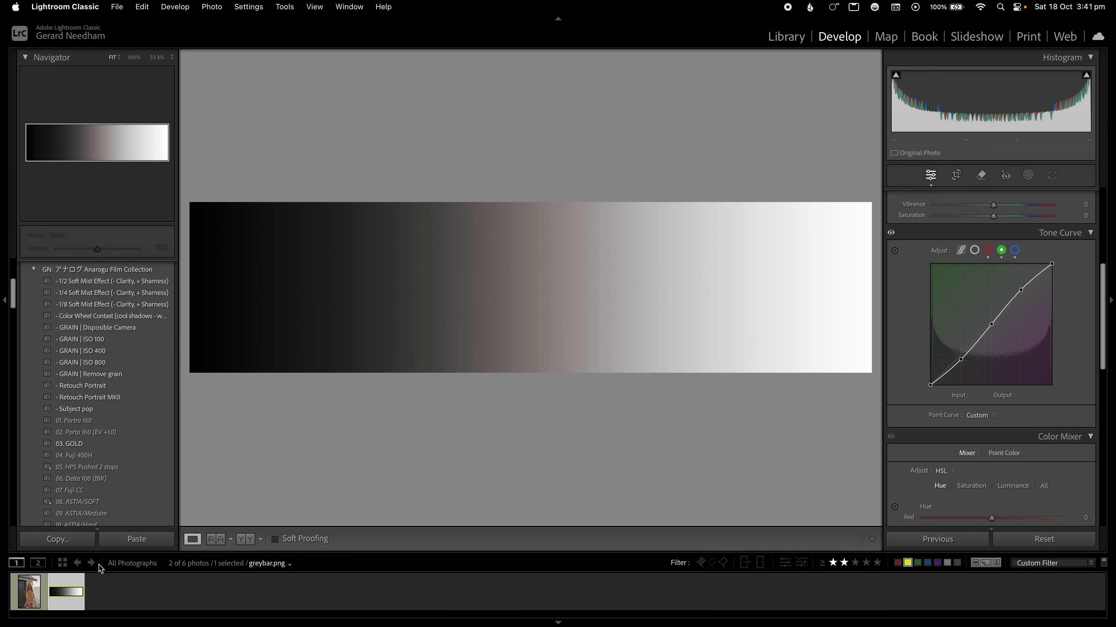
pyautogui.press('Left')
pyautogui.click(139, 538)
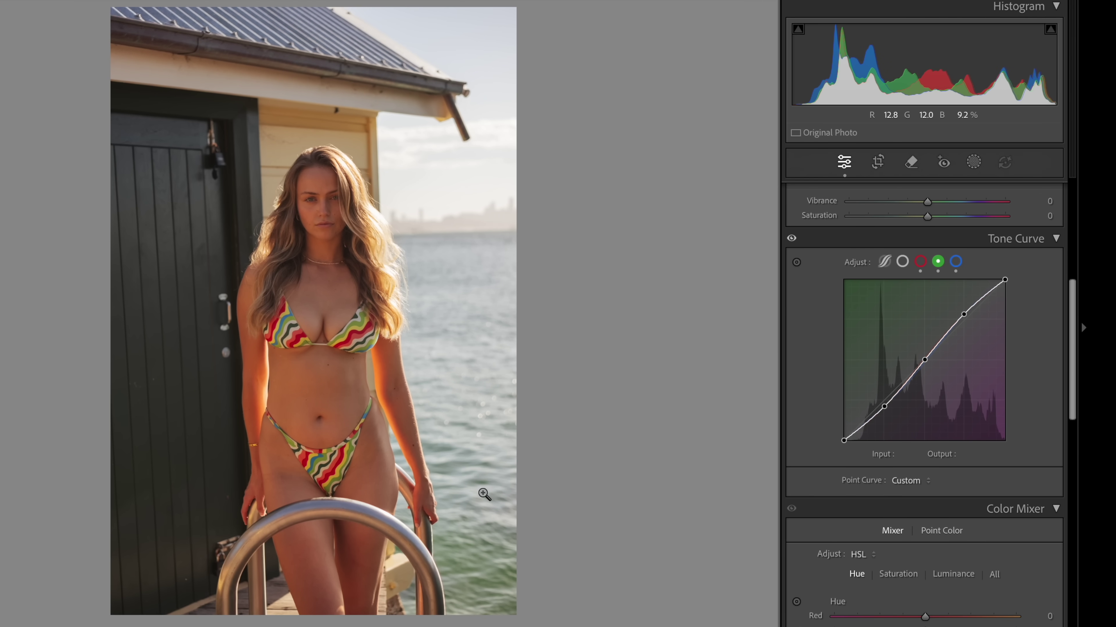
pyautogui.click(791, 238)
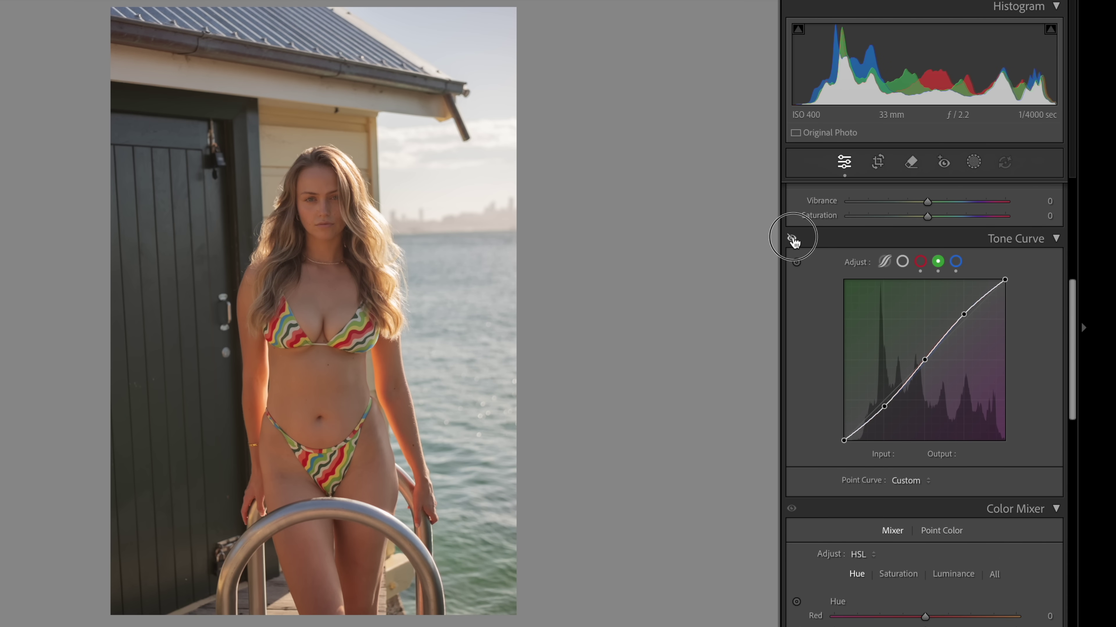
# Adjust the portrait's channel curves at input 128: raise the red midpoint, set blue to output 118 and green to output 133
pyautogui.click(921, 263)
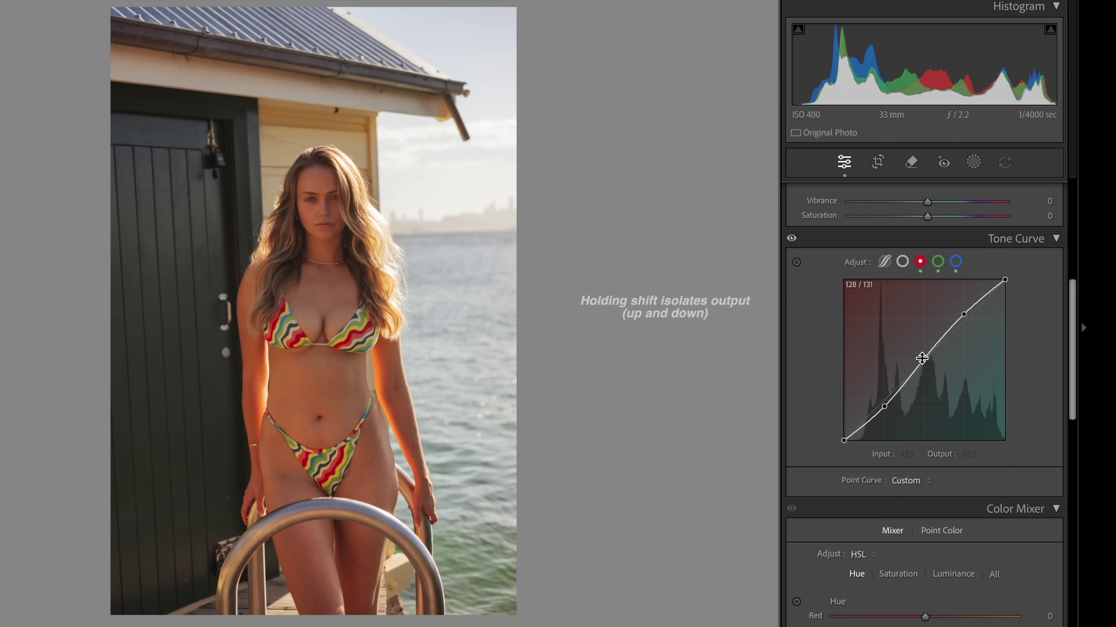
pyautogui.moveTo(925, 358); pyautogui.dragTo(925, 354)
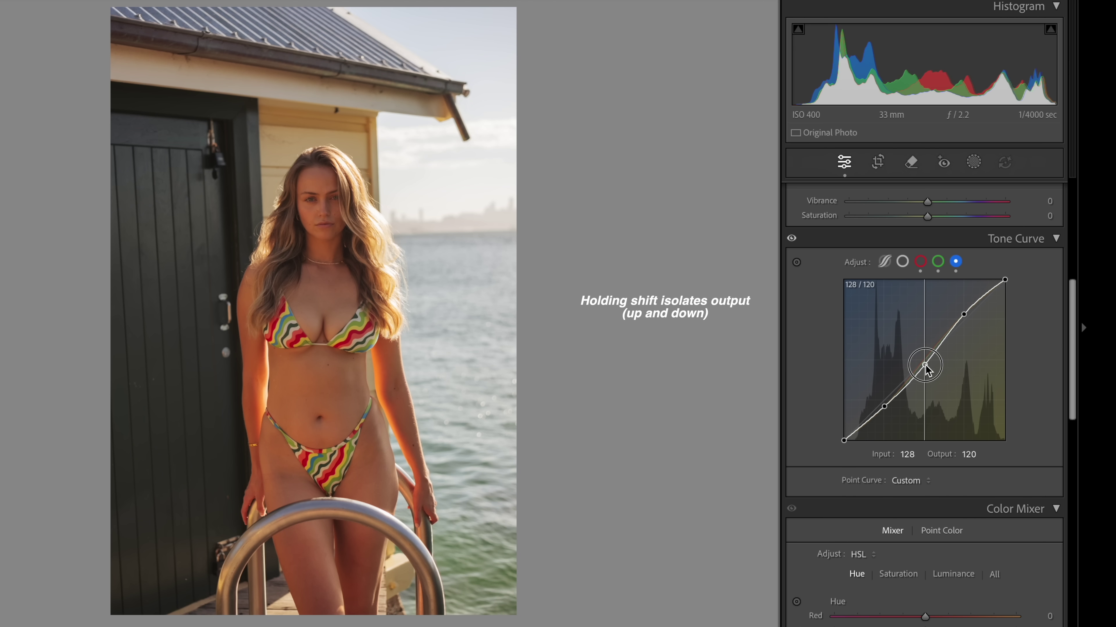
pyautogui.moveTo(925, 366); pyautogui.dragTo(925, 368)
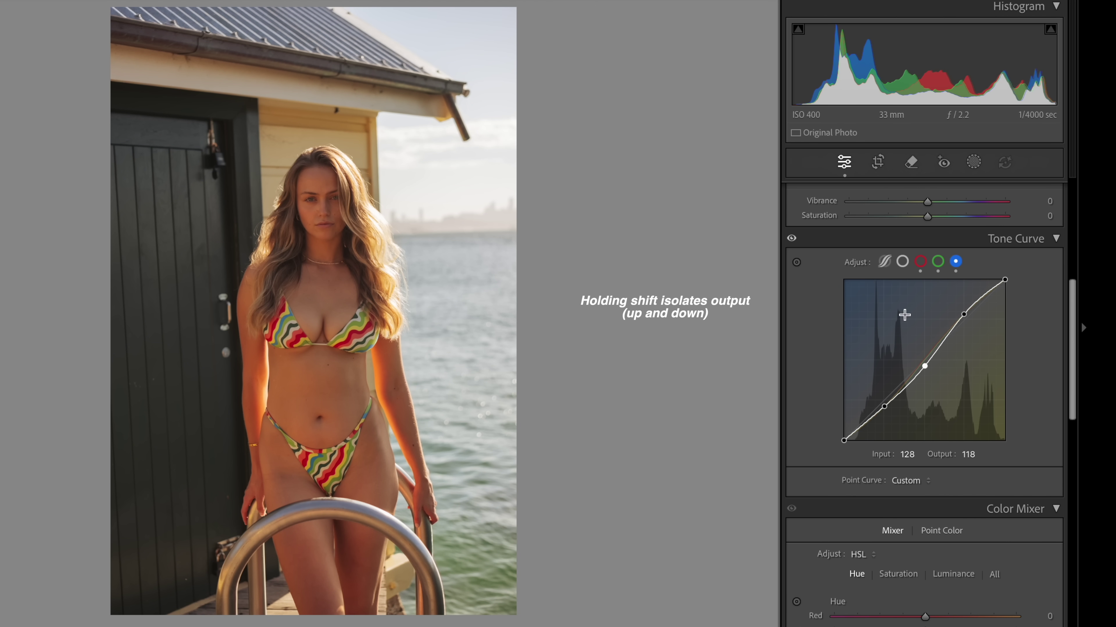
pyautogui.click(921, 263)
pyautogui.moveTo(925, 361); pyautogui.dragTo(925, 357)
pyautogui.click(938, 262)
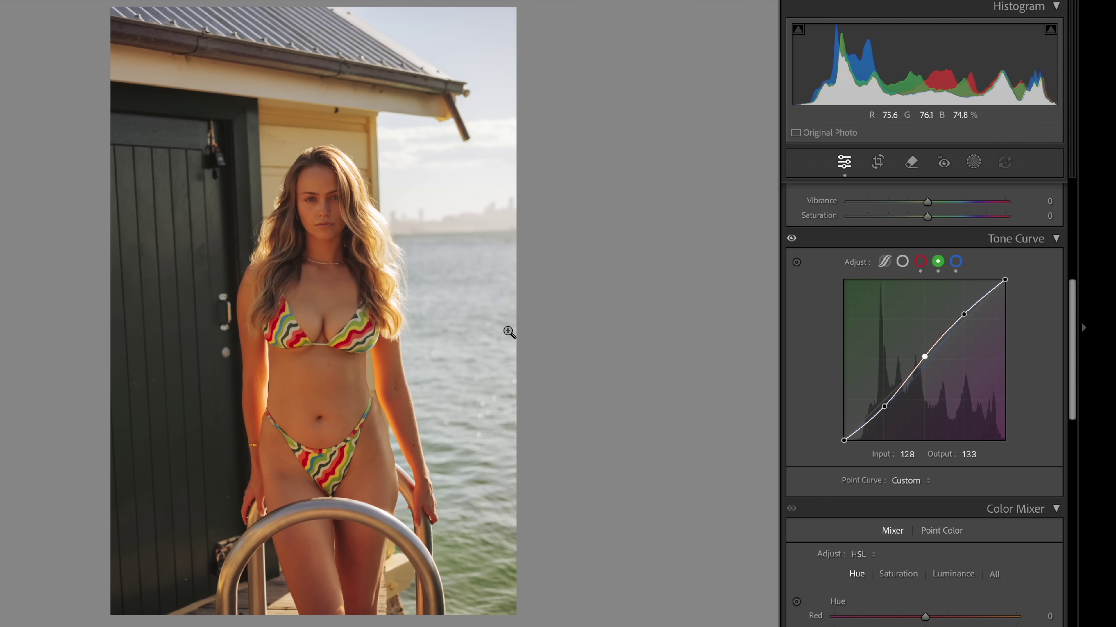
# Refine the red and blue curves: lower red shadows, set blue shadows to output 57, lower blue highlights, and set red highlights to output 196
pyautogui.click(920, 261)
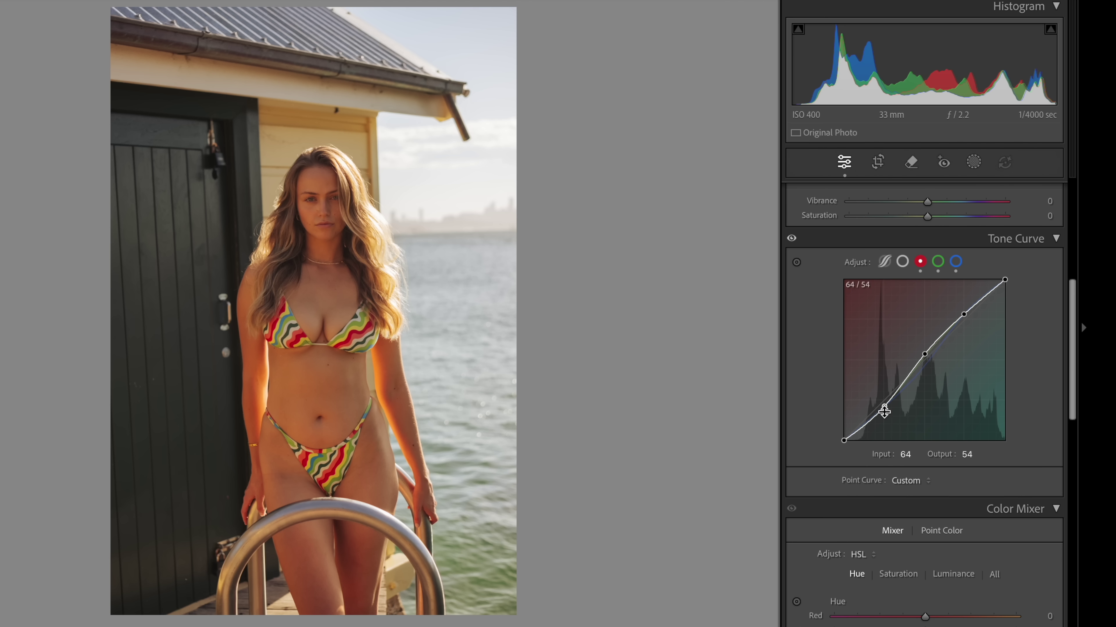
pyautogui.moveTo(884, 407); pyautogui.dragTo(886, 409)
pyautogui.click(956, 263)
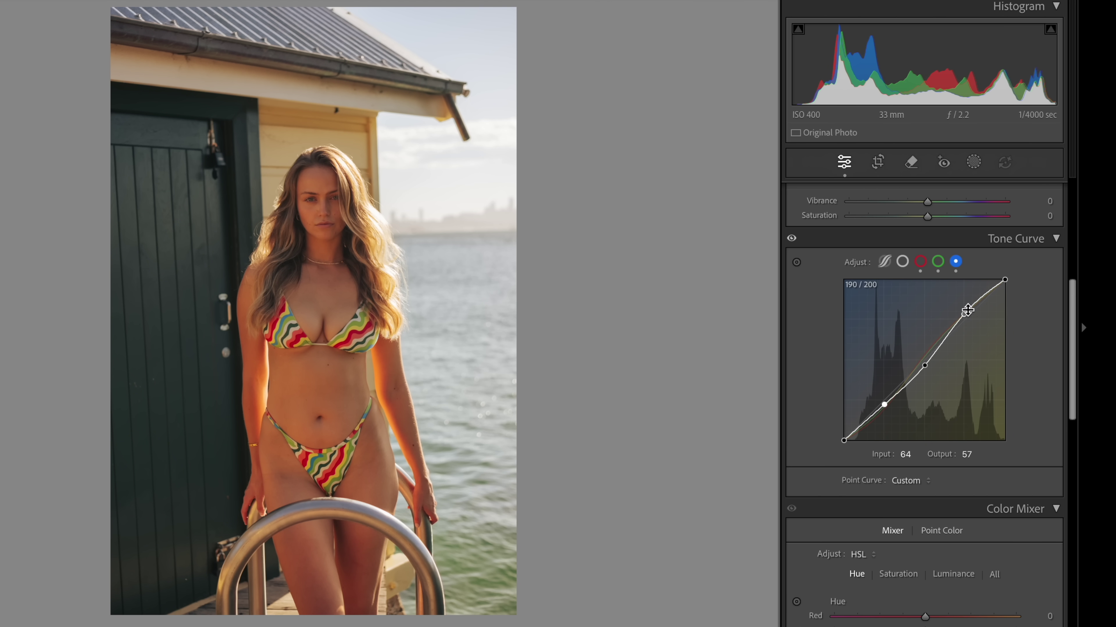
pyautogui.moveTo(968, 315); pyautogui.dragTo(963, 317)
pyautogui.click(920, 261)
# Set the beach portrait's Saturation to -11 and compare the photo with the tone curve off and on
pyautogui.scroll(3, 786, 273)
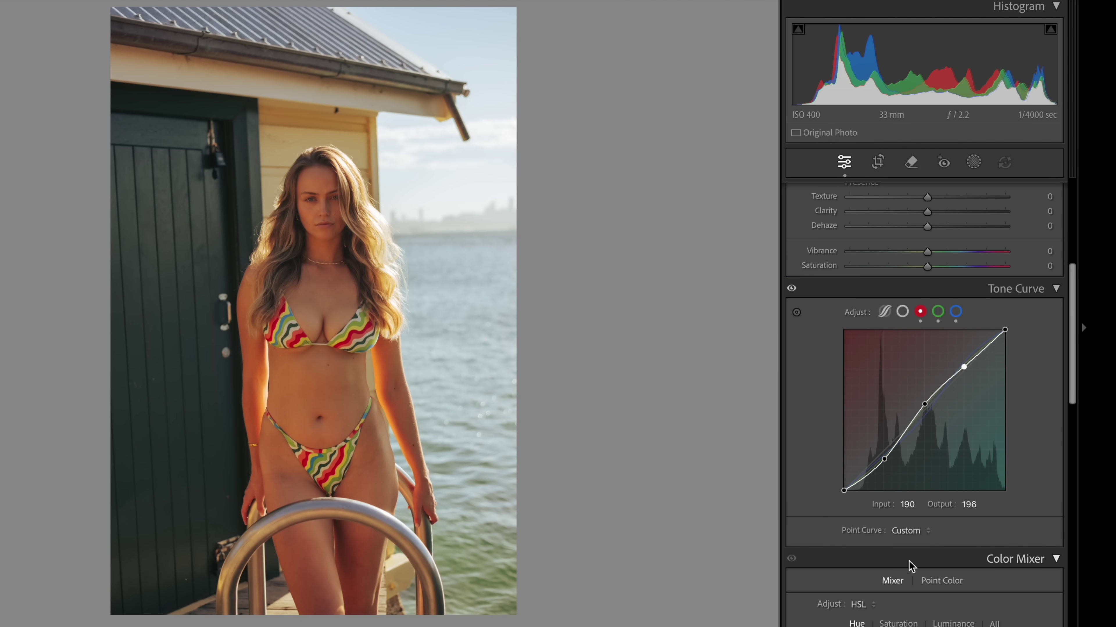
pyautogui.moveTo(927, 266); pyautogui.dragTo(920, 270)
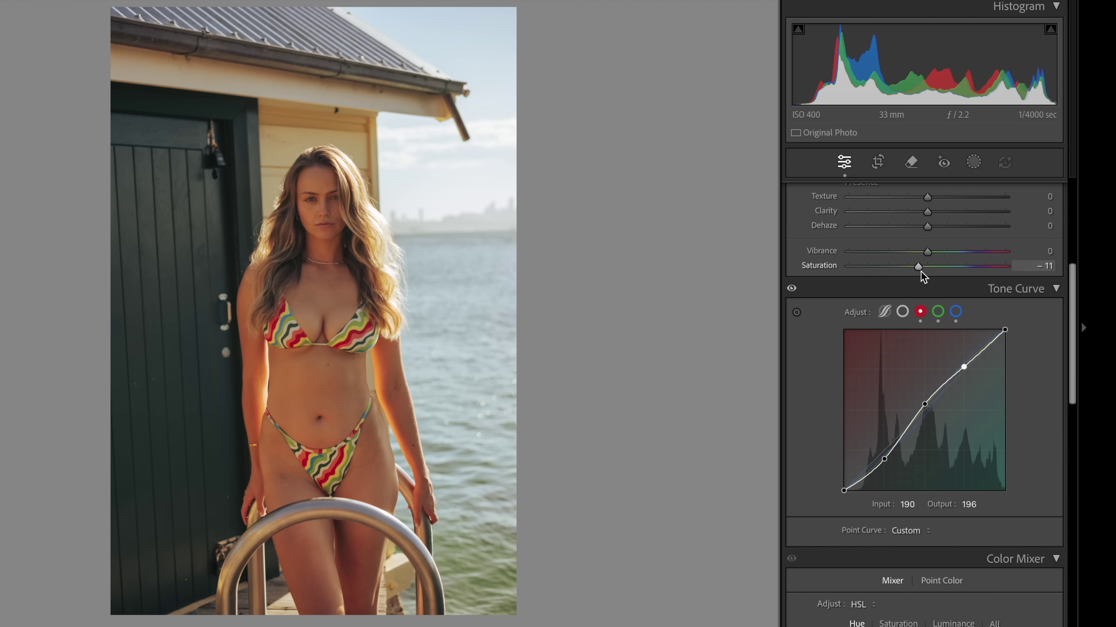
pyautogui.click(792, 289)
pyautogui.click(792, 289)
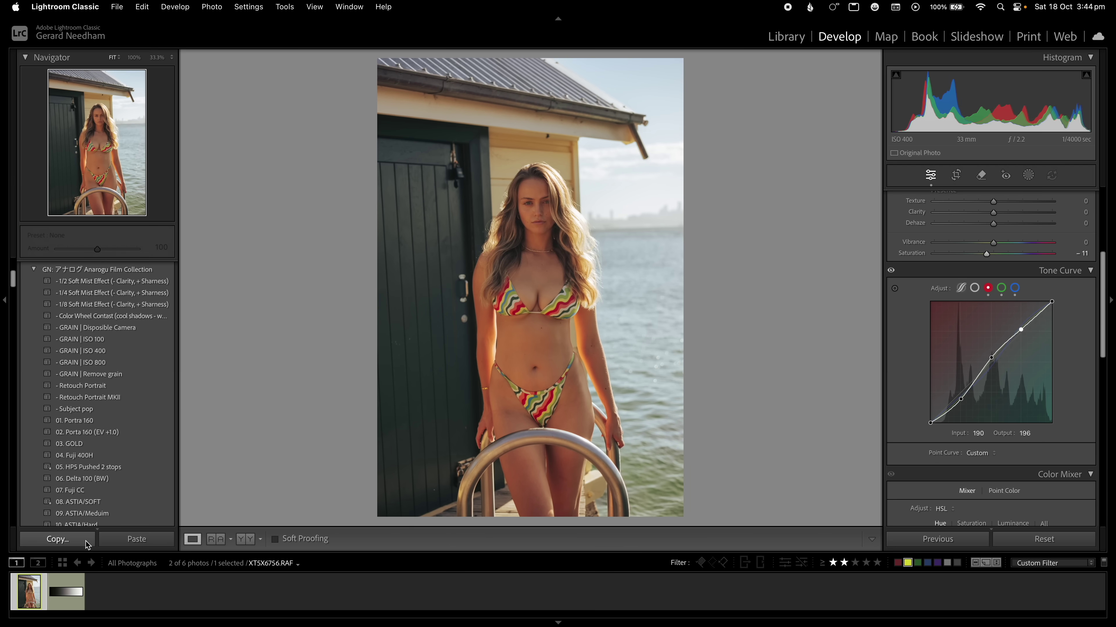
# Copy the beach portrait's curve settings and paste them onto the gradient image
pyautogui.click(87, 545)
pyautogui.press('Return')
pyautogui.press('Right')
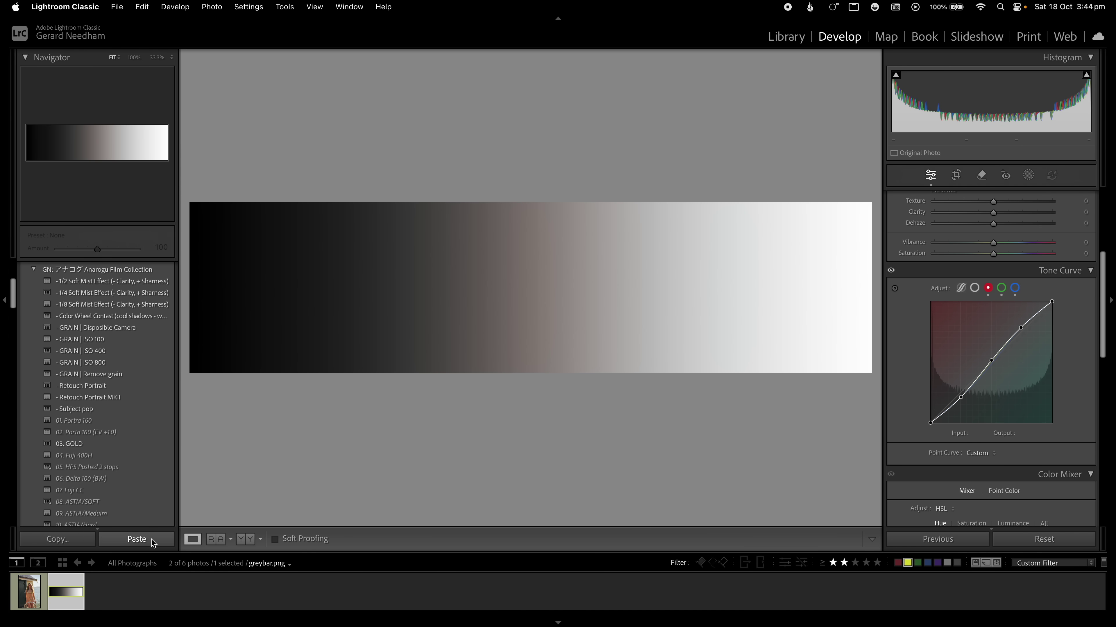
pyautogui.click(141, 538)
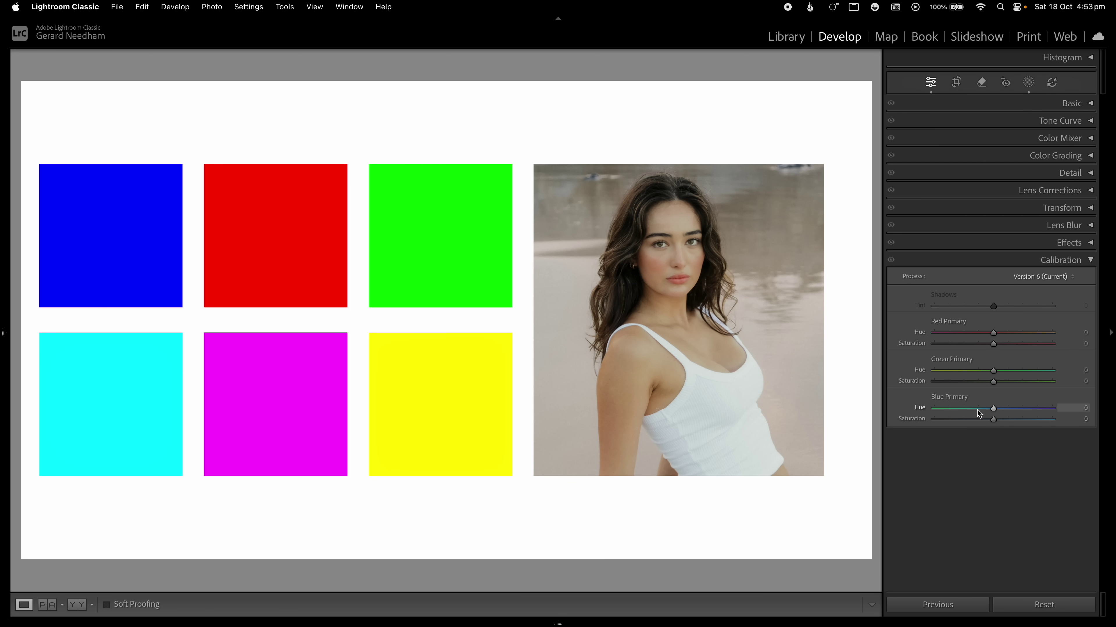
# Try a Blue Primary hue of +59 in the Calibration of the color swatch image and reset it
pyautogui.moveTo(994, 412); pyautogui.dragTo(1029, 408)
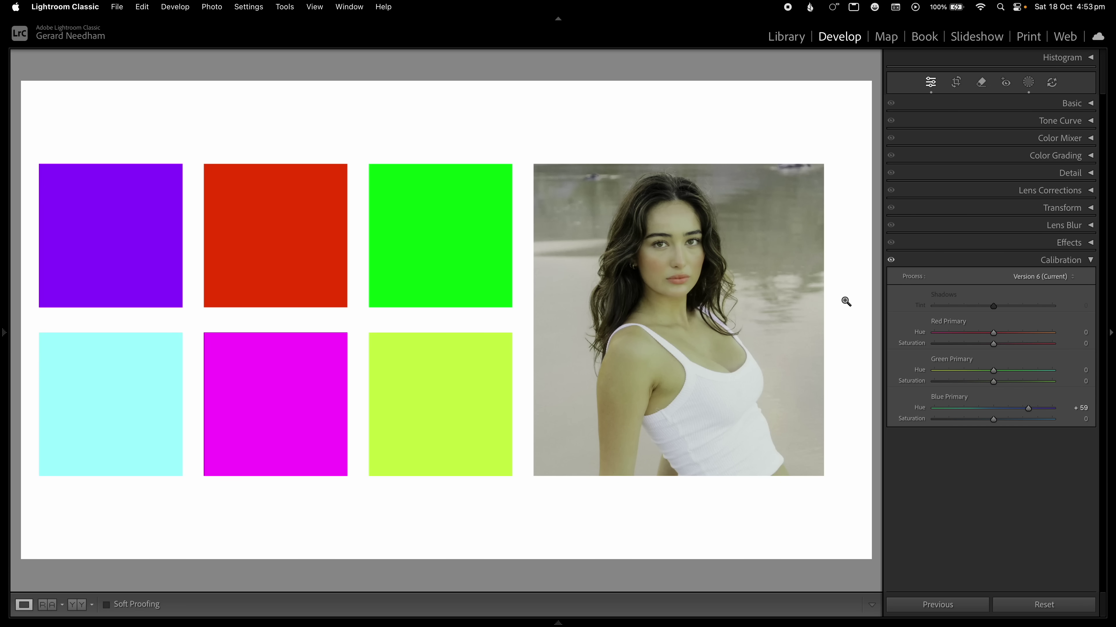
pyautogui.doubleClick(1028, 408)
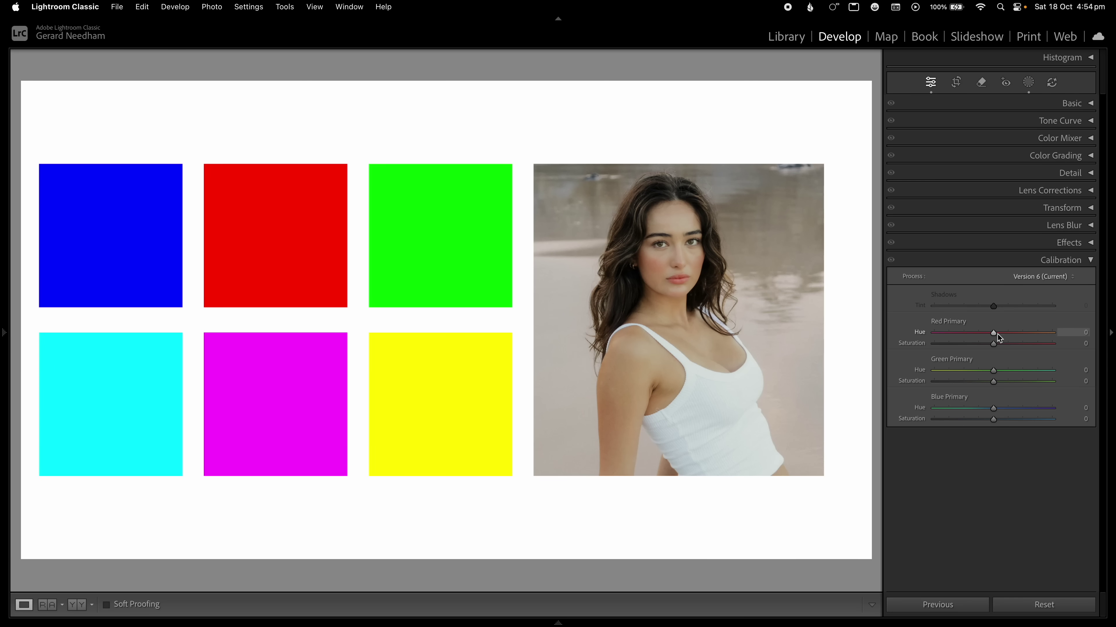
# Set the swatch image's Calibration hues to +30 for Red Primary, +70 for Green Primary and -23 for Blue Primary
pyautogui.moveTo(994, 334); pyautogui.dragTo(1011, 336)
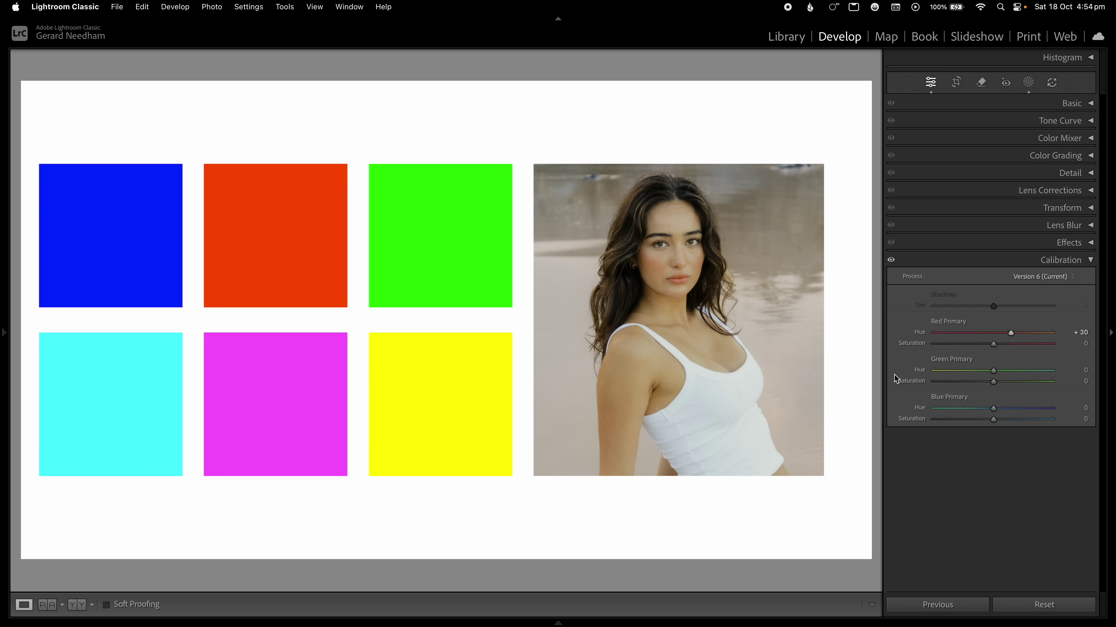
pyautogui.moveTo(995, 371); pyautogui.dragTo(1036, 376)
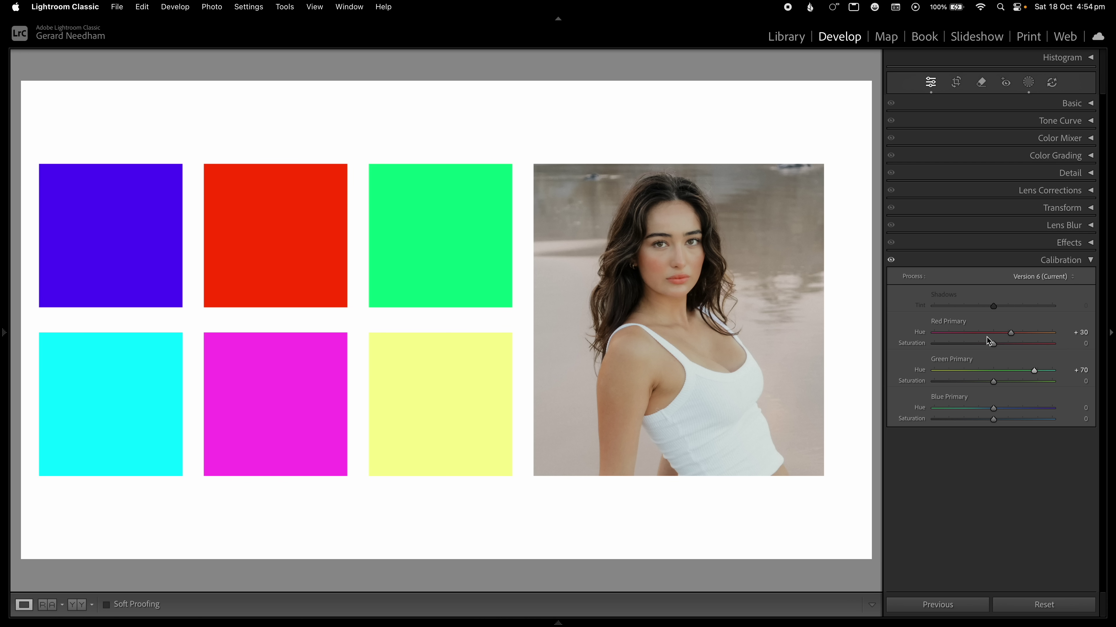
pyautogui.click(891, 260)
pyautogui.click(891, 260)
pyautogui.moveTo(994, 411); pyautogui.dragTo(979, 416)
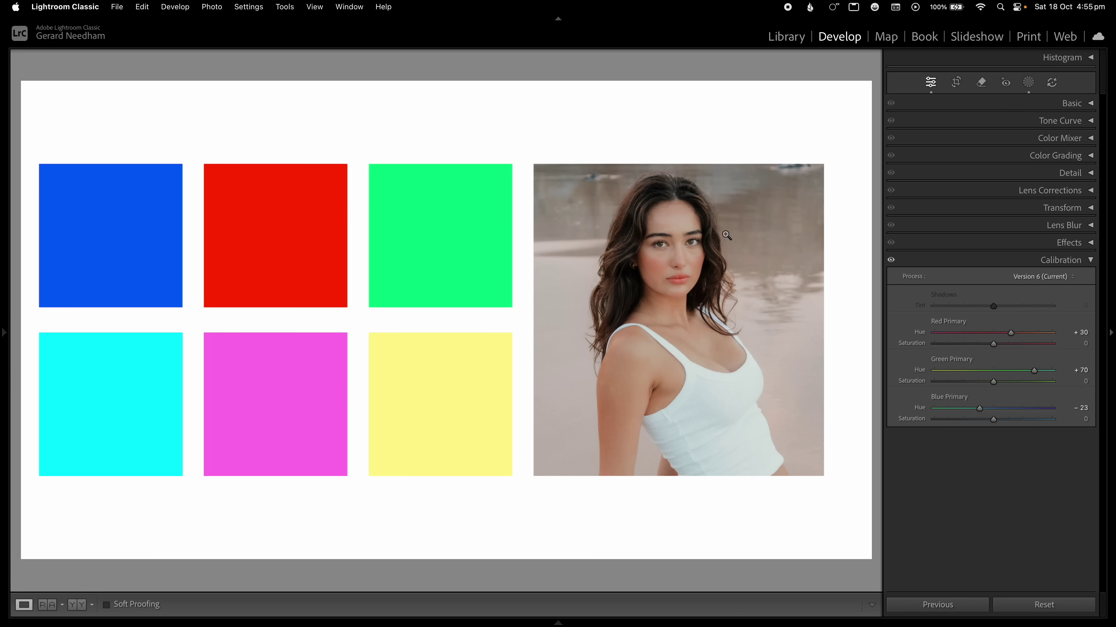
pyautogui.moveTo(979, 415); pyautogui.dragTo(950, 417)
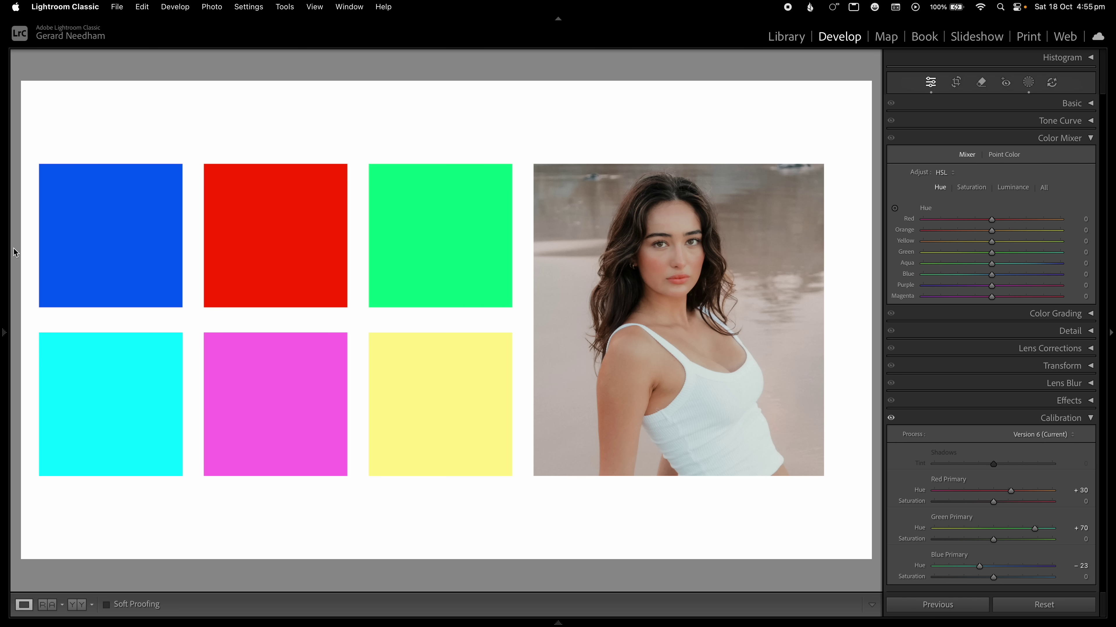
# Test the Color Mixer hues on the swatch image, resetting Blue after -14, setting it to -12, and lowering Green
pyautogui.moveTo(992, 274); pyautogui.dragTo(982, 307)
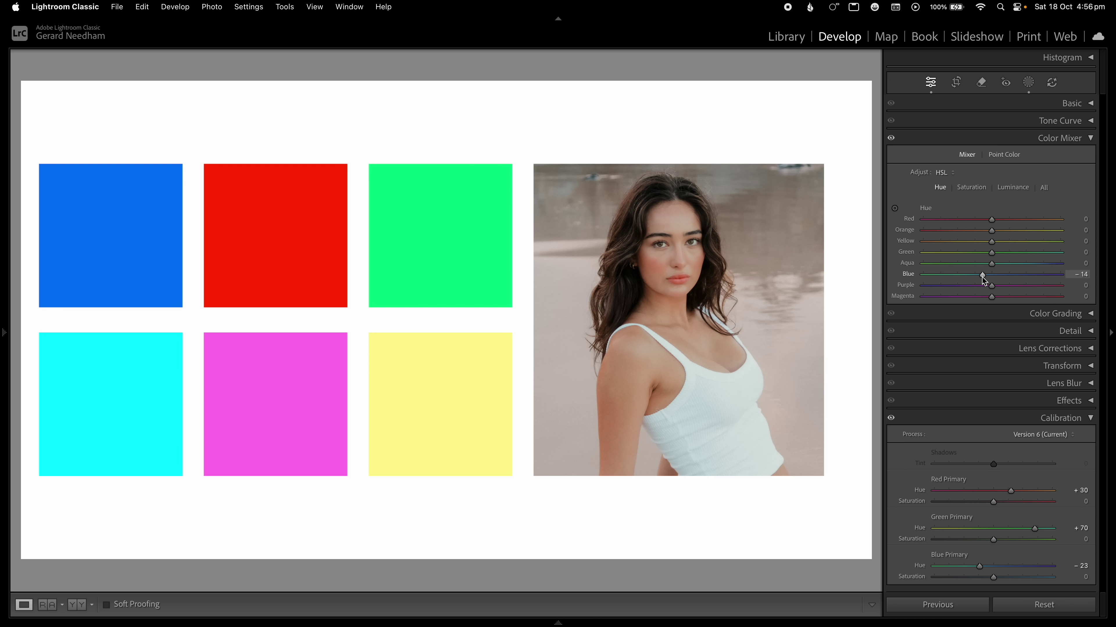
pyautogui.doubleClick(982, 275)
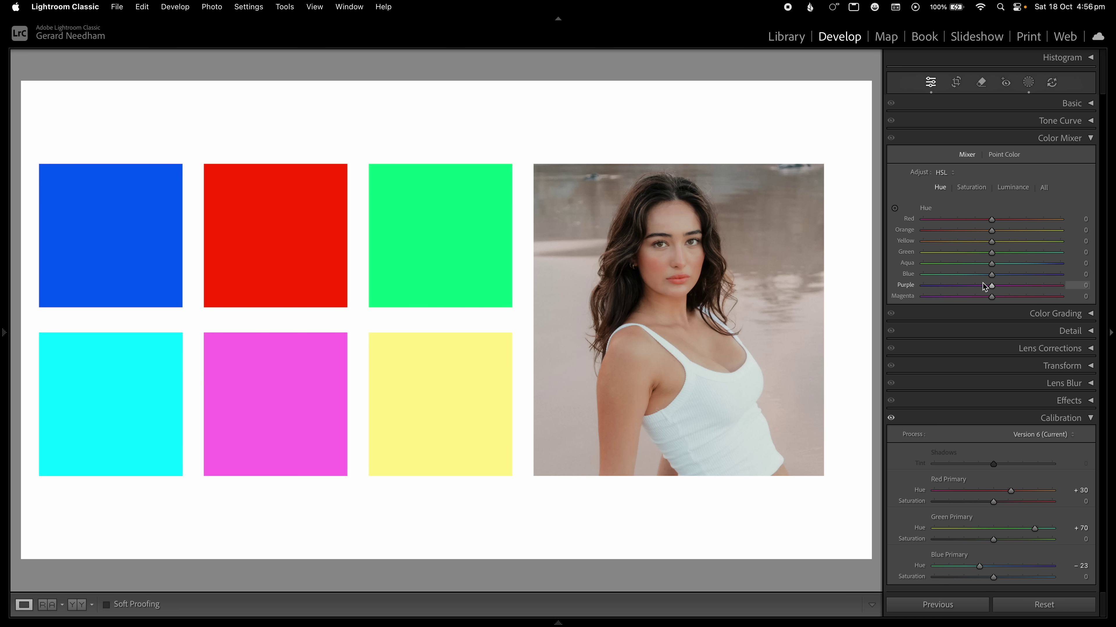
pyautogui.click(983, 275)
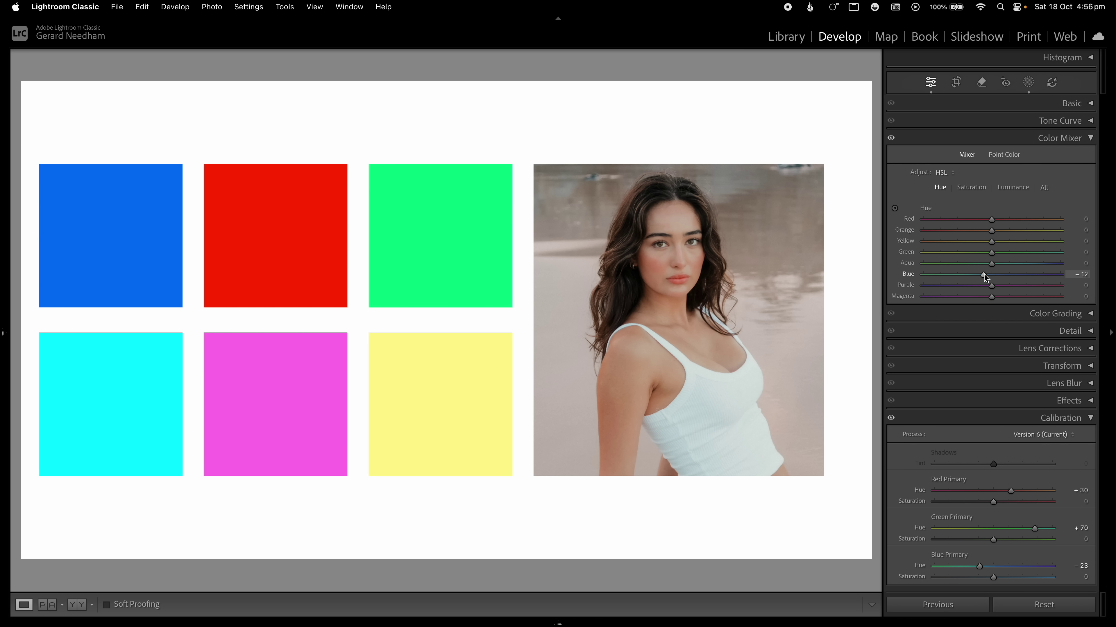
pyautogui.moveTo(991, 254); pyautogui.dragTo(972, 258)
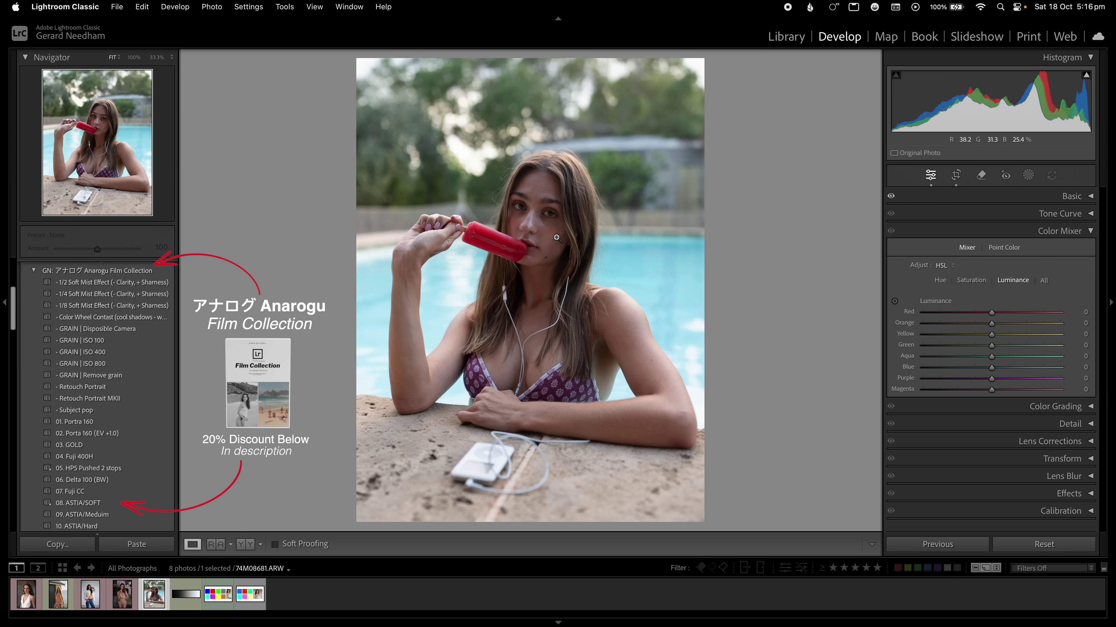
# Apply the 08. ASTIA/SOFT preset to the poolside portrait and inspect the skin tones on the face up close
pyautogui.click(126, 504)
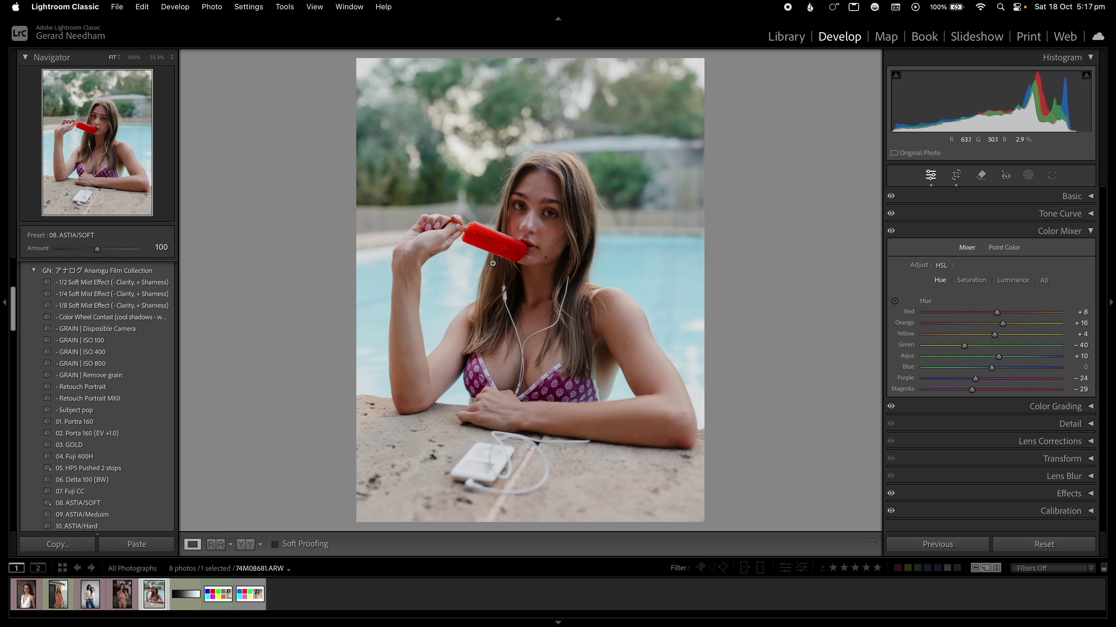
pyautogui.click(520, 205)
pyautogui.moveTo(519, 203); pyautogui.dragTo(531, 236)
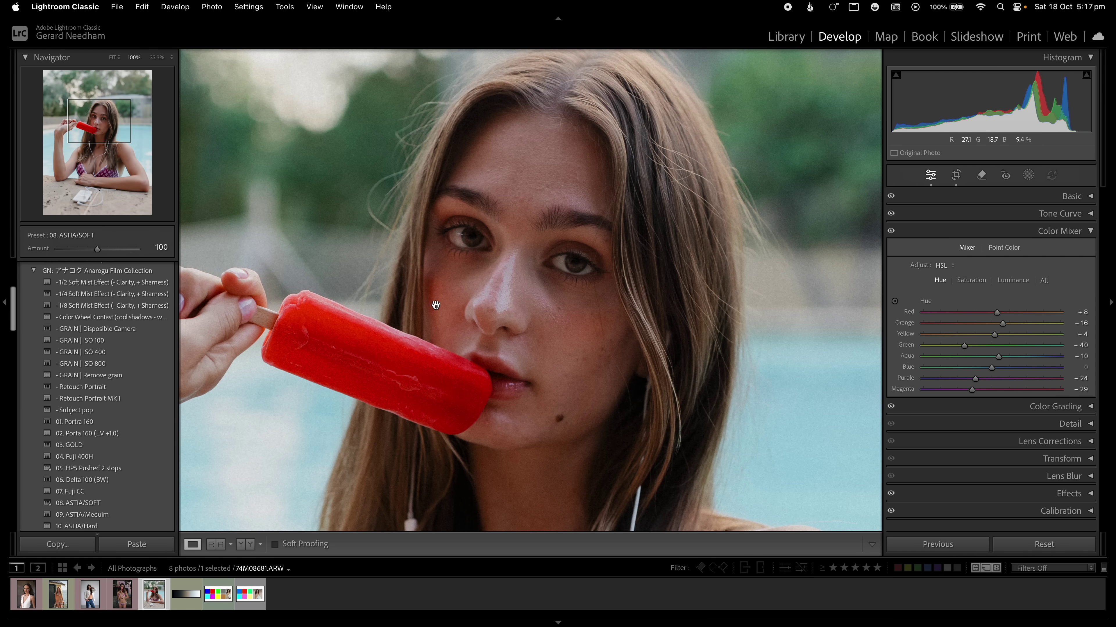
pyautogui.click(537, 316)
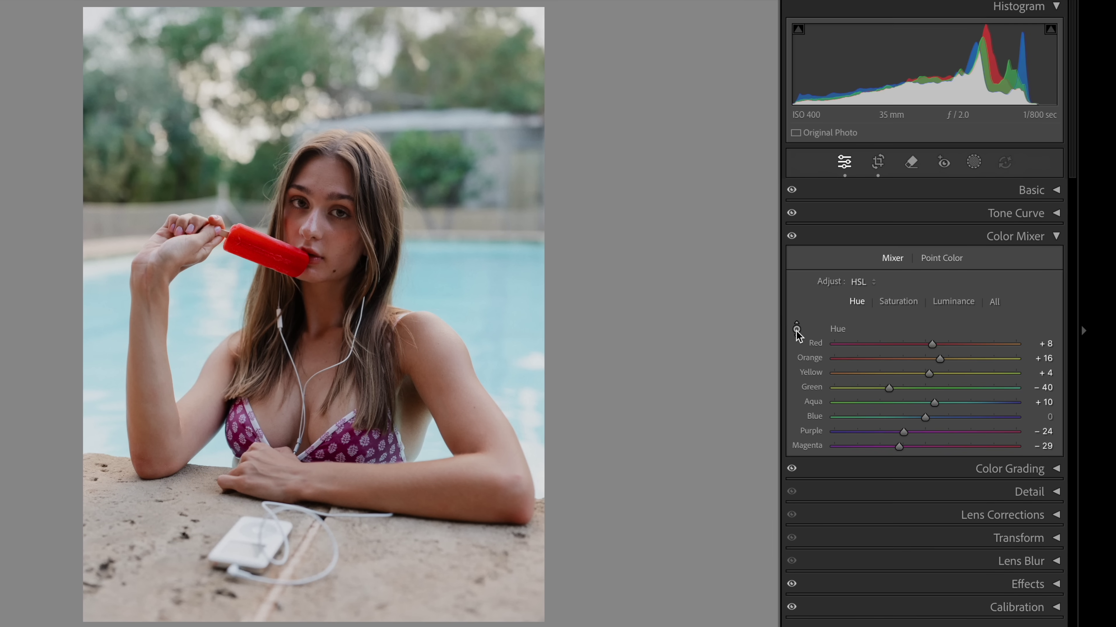
# Shift the portrait's skin hue with the targeted adjustment tool, bringing Red to +11 and Orange to +21
pyautogui.click(796, 331)
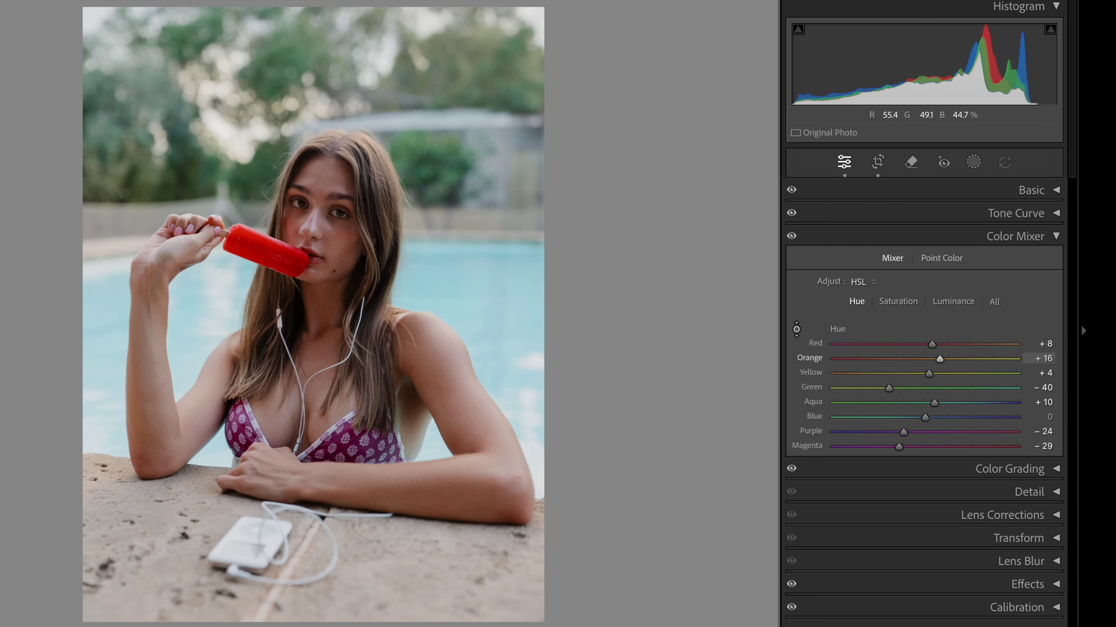
pyautogui.press('Up')
pyautogui.press('Up')
pyautogui.press('Up')
pyautogui.press('Up')
pyautogui.press('Up')
pyautogui.press('Up')
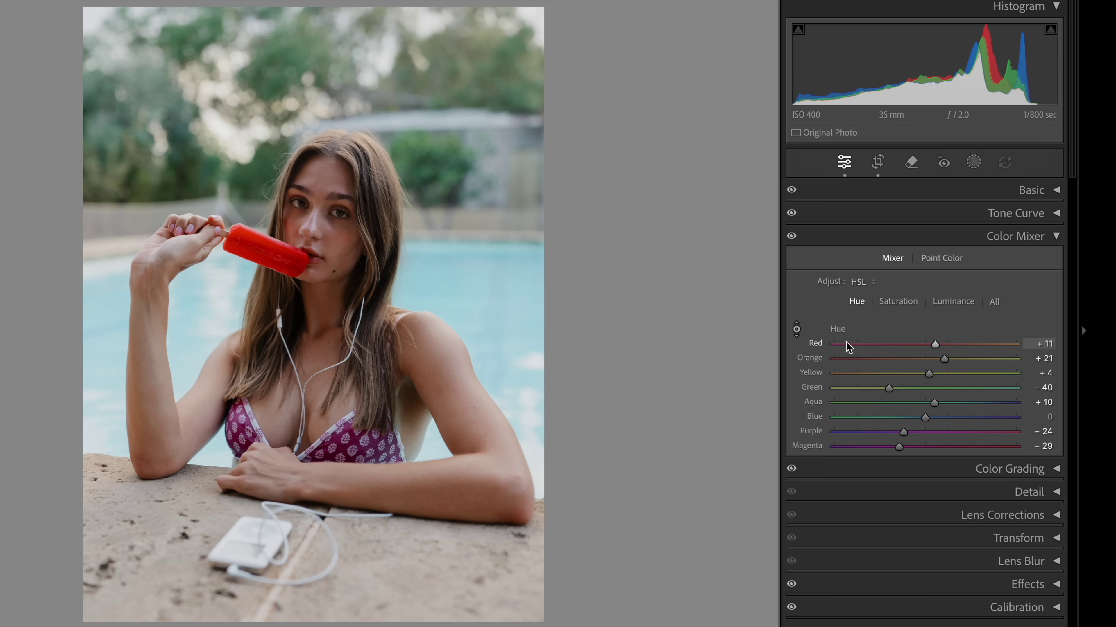
# Brighten the portrait's skin luminance with the targeted adjustment tool, bringing Red to -17 and Orange to -21
pyautogui.click(953, 303)
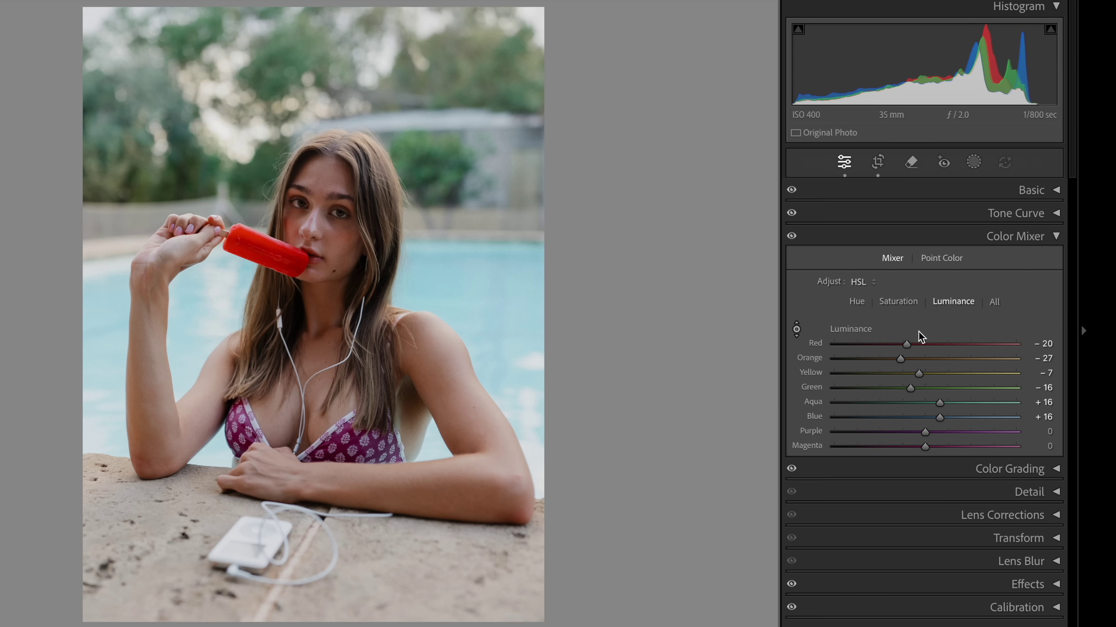
pyautogui.press('Up')
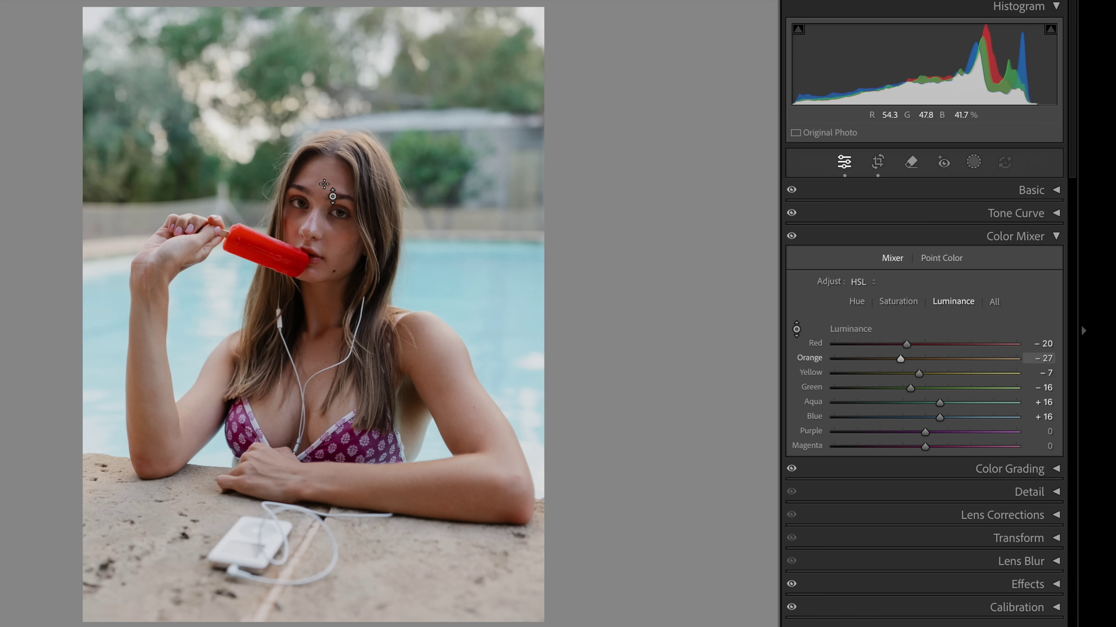
pyautogui.press('Up')
pyautogui.press('Up')
pyautogui.press('Up')
pyautogui.press('Up')
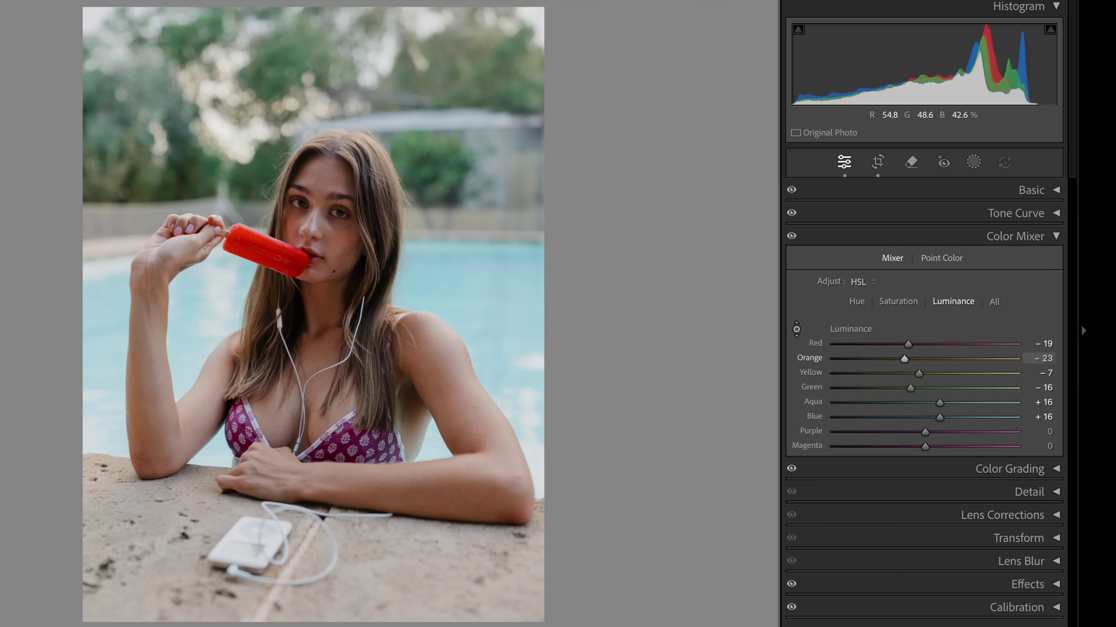
pyautogui.press('Up')
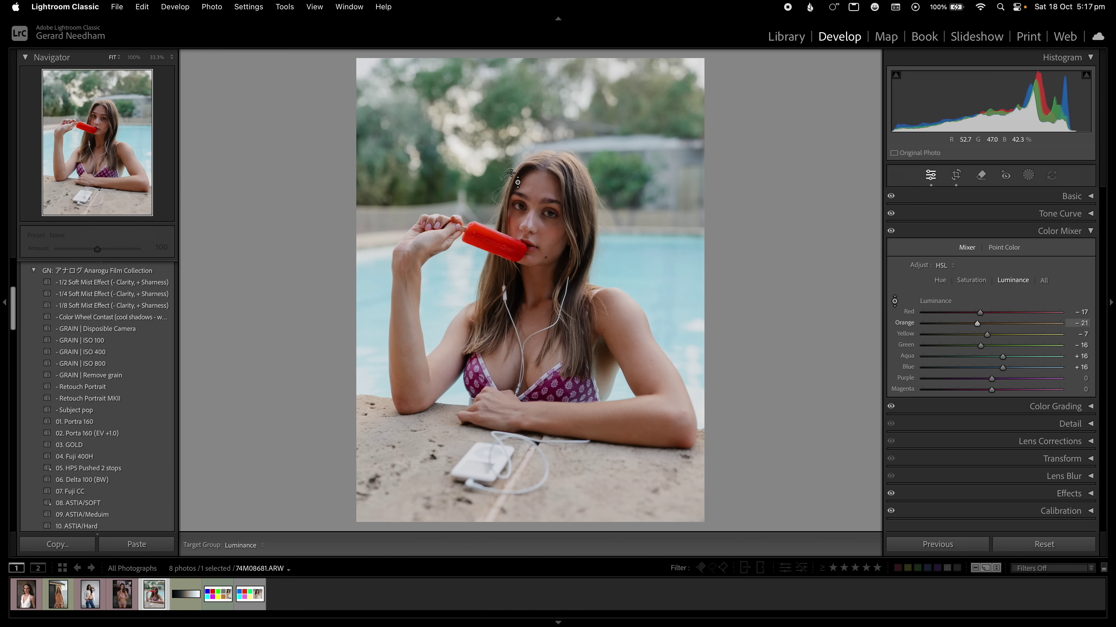
# Select all photos in the filmstrip and synchronize the poolside portrait's settings to them using the Sync Preset subset
pyautogui.press('super+a')
pyautogui.press('super+shift+s')
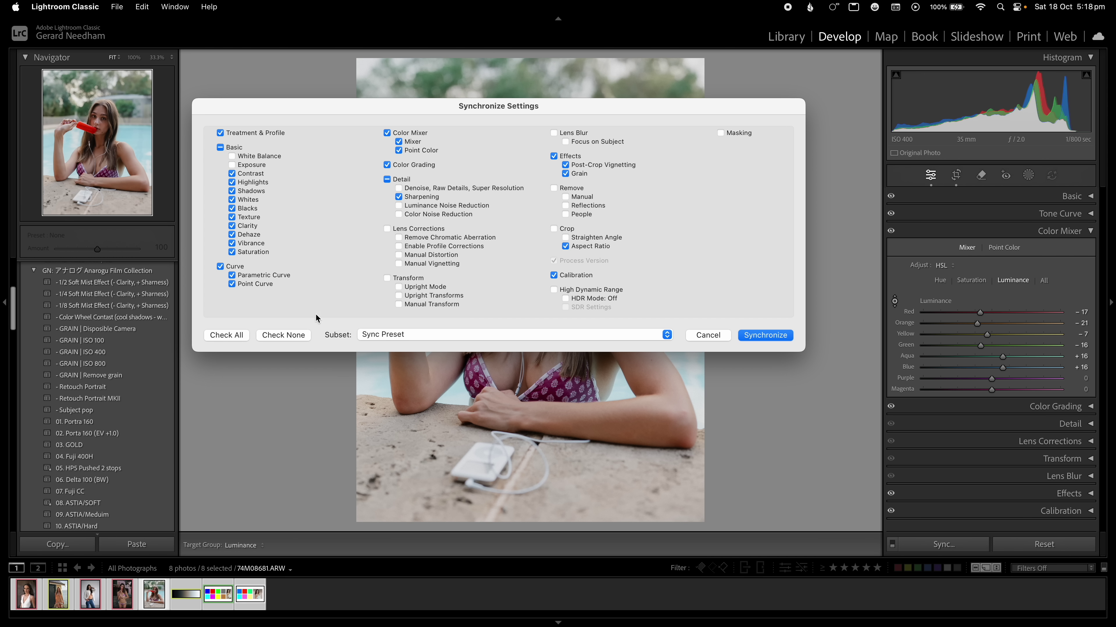
pyautogui.click(743, 336)
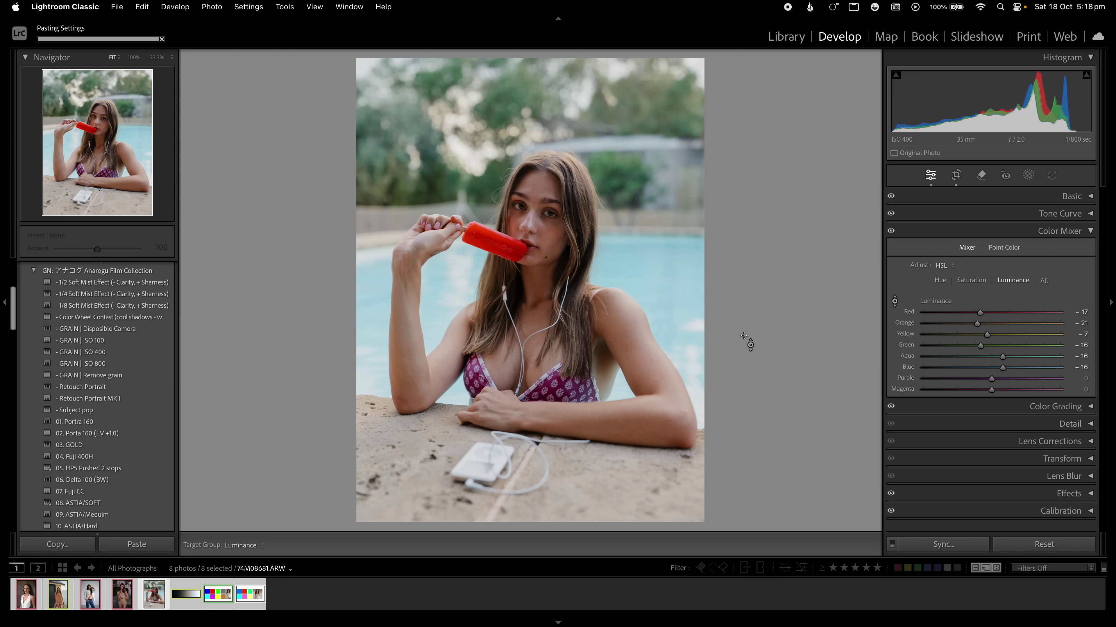